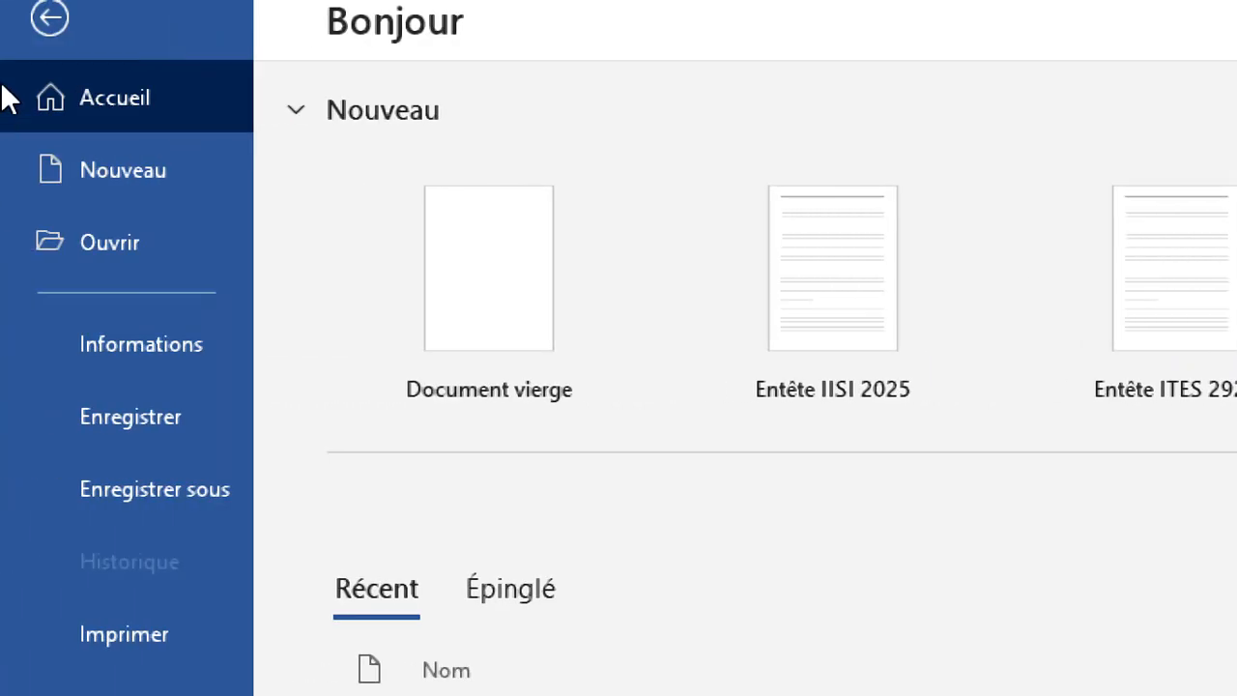
Step: Create a new document from the Entête IISI 2025 template and look over its page
{"action": "left_click", "coordinate": [111, 221]}
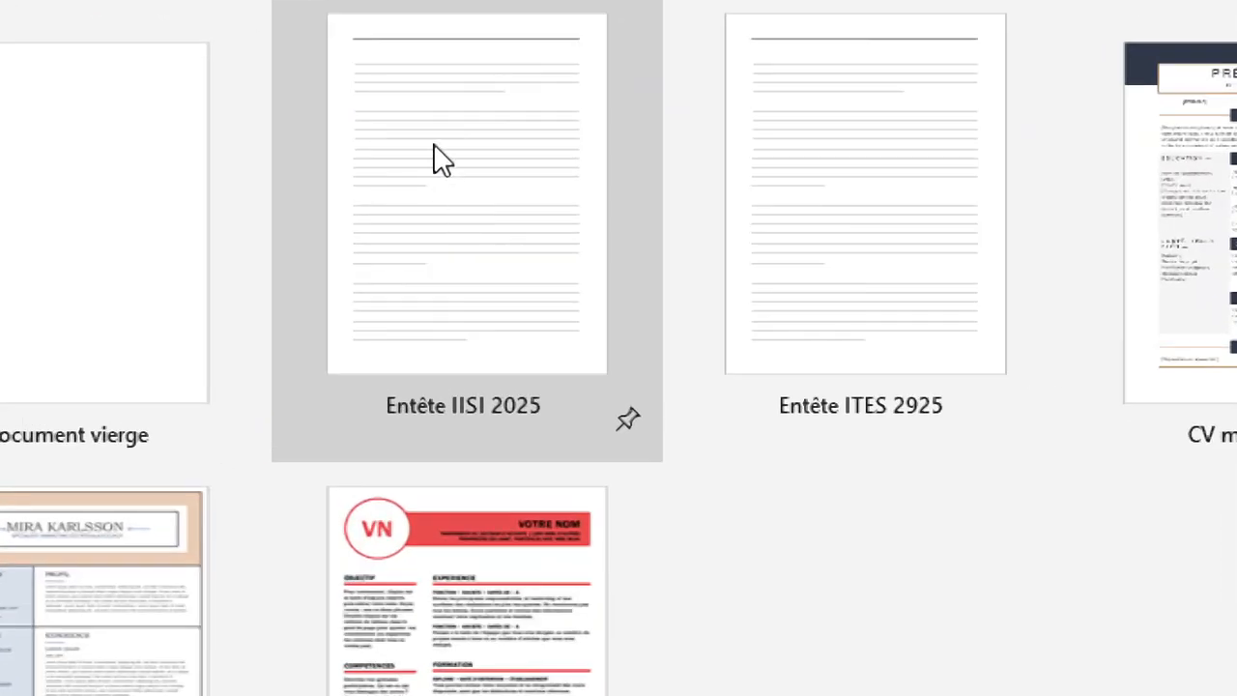
{"action": "left_click", "coordinate": [435, 159]}
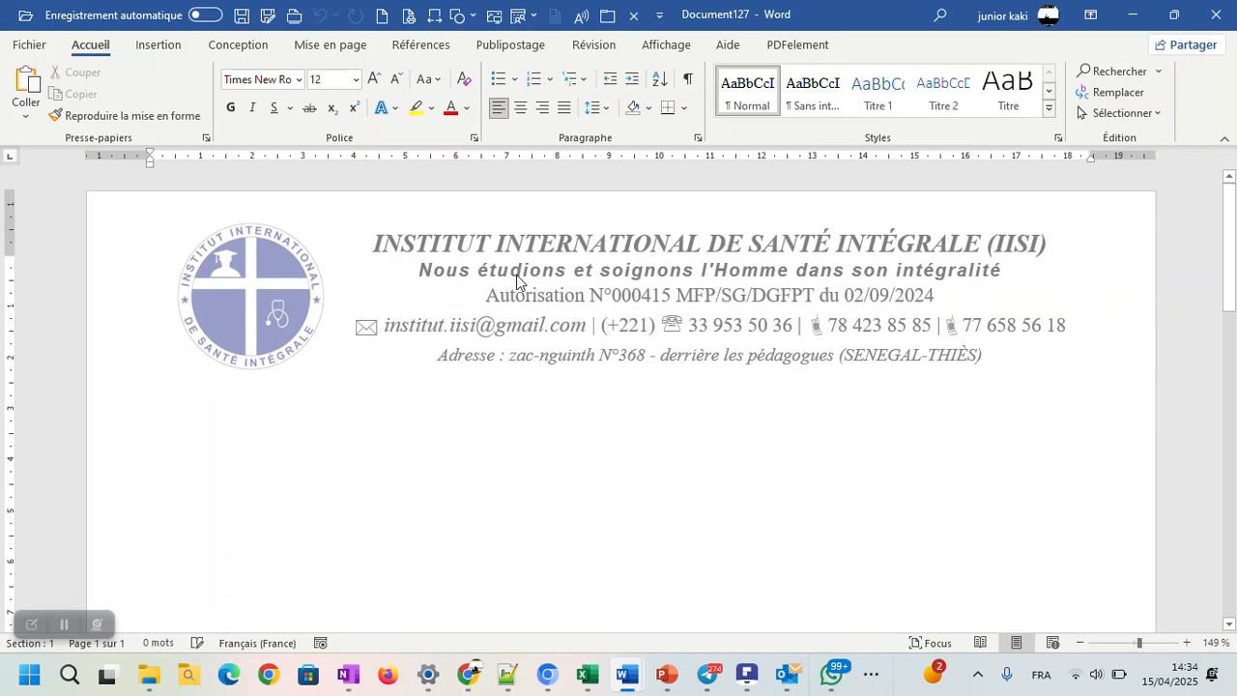
{"action": "scroll", "coordinate": [515, 282], "scroll_direction": "down", "scroll_amount": 10}
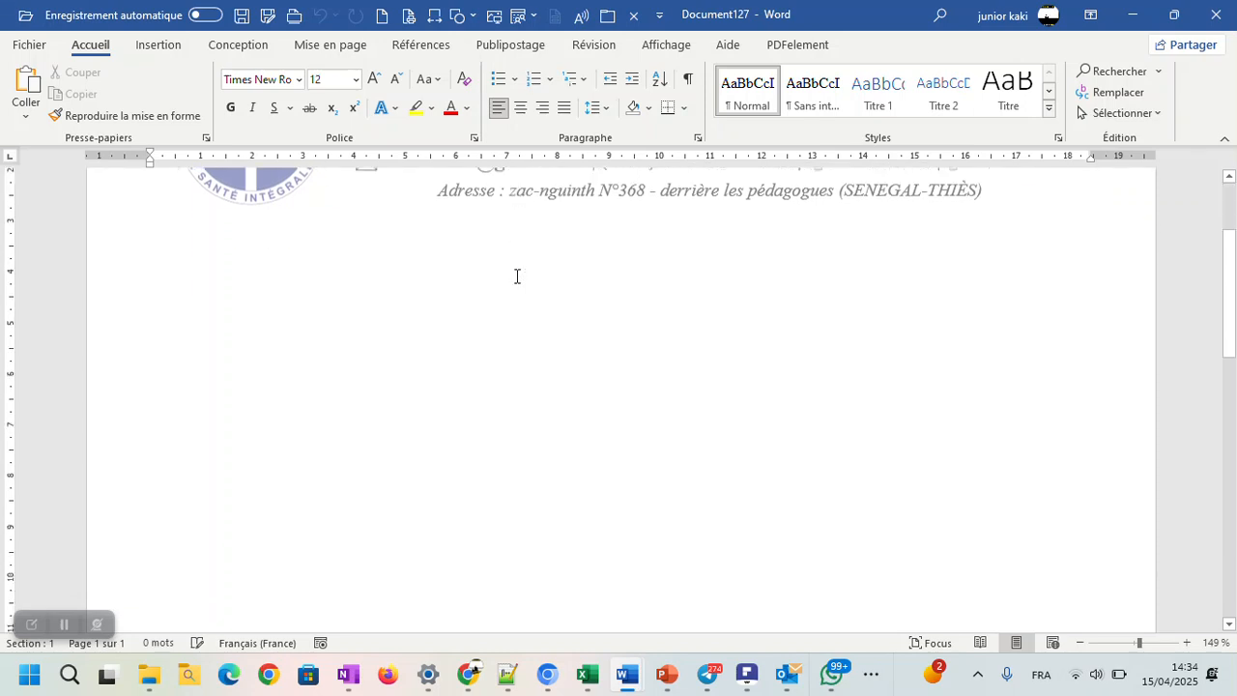
{"action": "scroll", "coordinate": [513, 279], "scroll_direction": "down", "scroll_amount": 3}
{"action": "scroll", "coordinate": [511, 282], "scroll_direction": "up", "scroll_amount": 4}
{"action": "scroll", "coordinate": [511, 281], "scroll_direction": "up", "scroll_amount": 10}
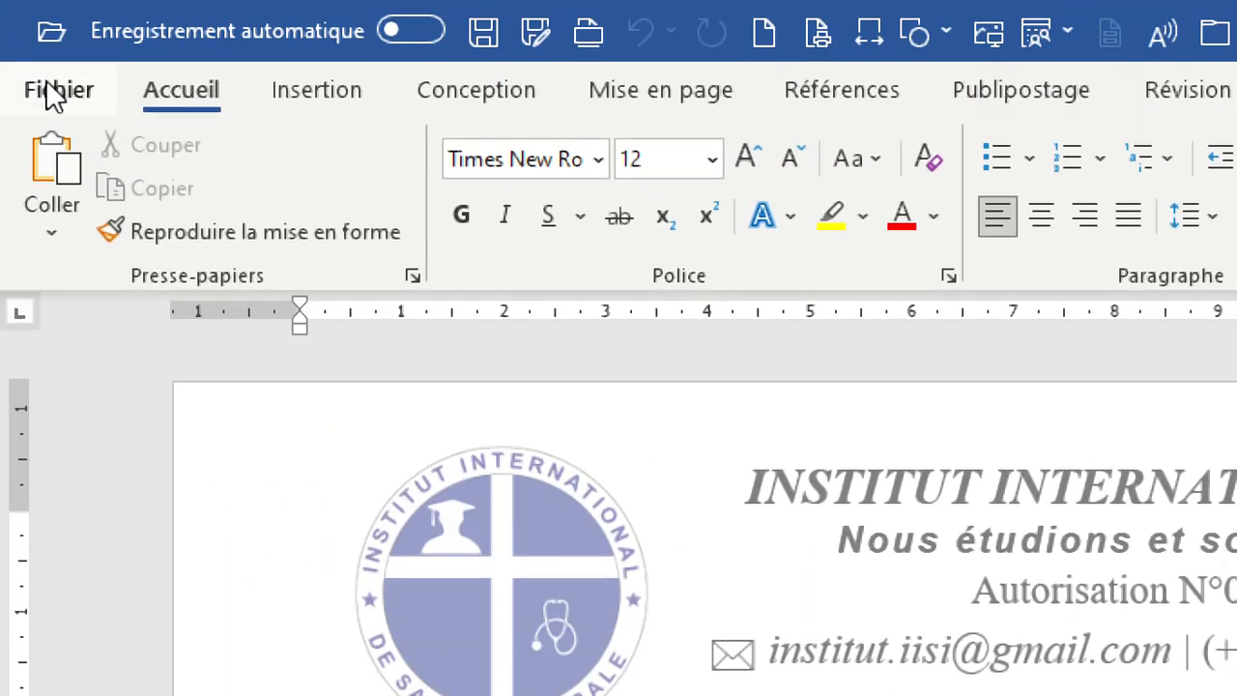
Step: Create a second document from the Entête IISI 2025 template and switch between the two documents to compare them
{"action": "left_click", "coordinate": [53, 92]}
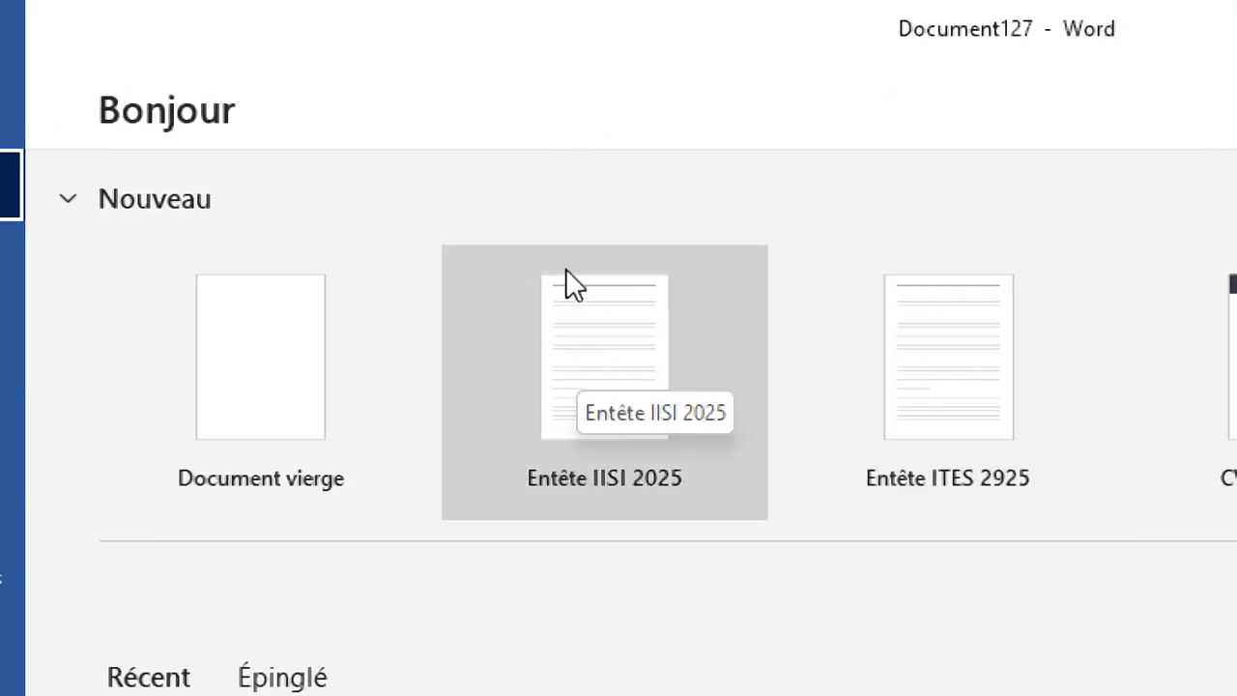
{"action": "left_click", "coordinate": [601, 345]}
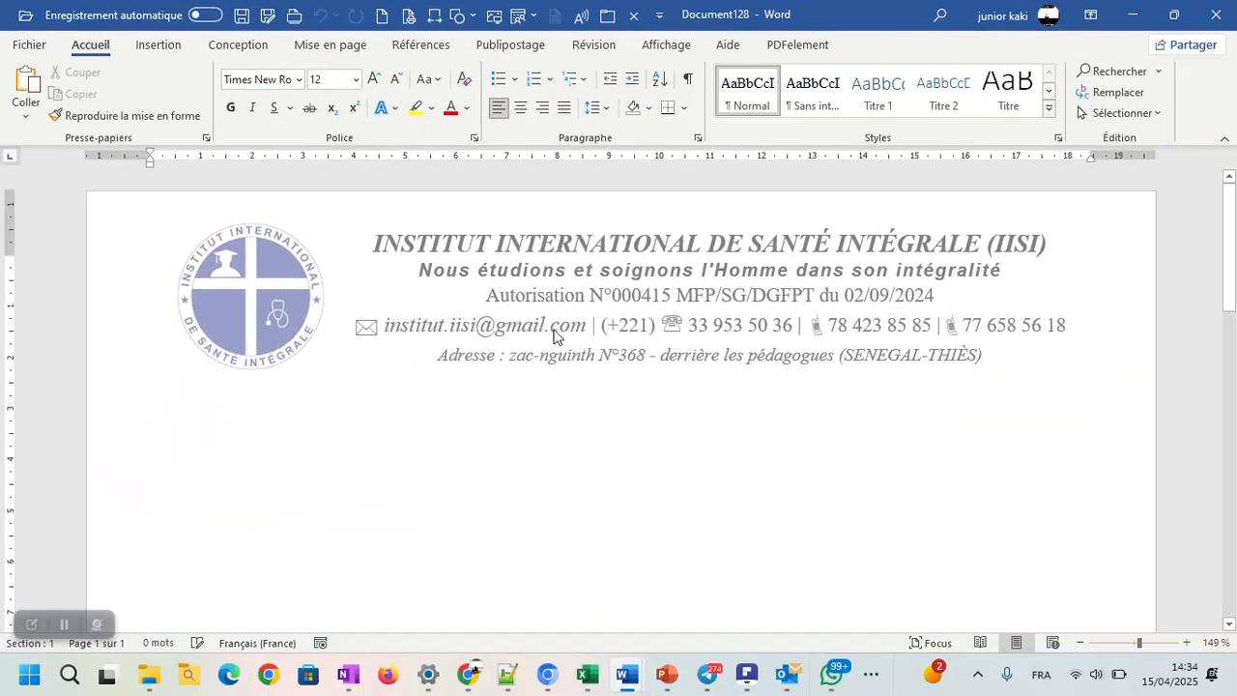
{"action": "mouse_move", "coordinate": [626, 674]}
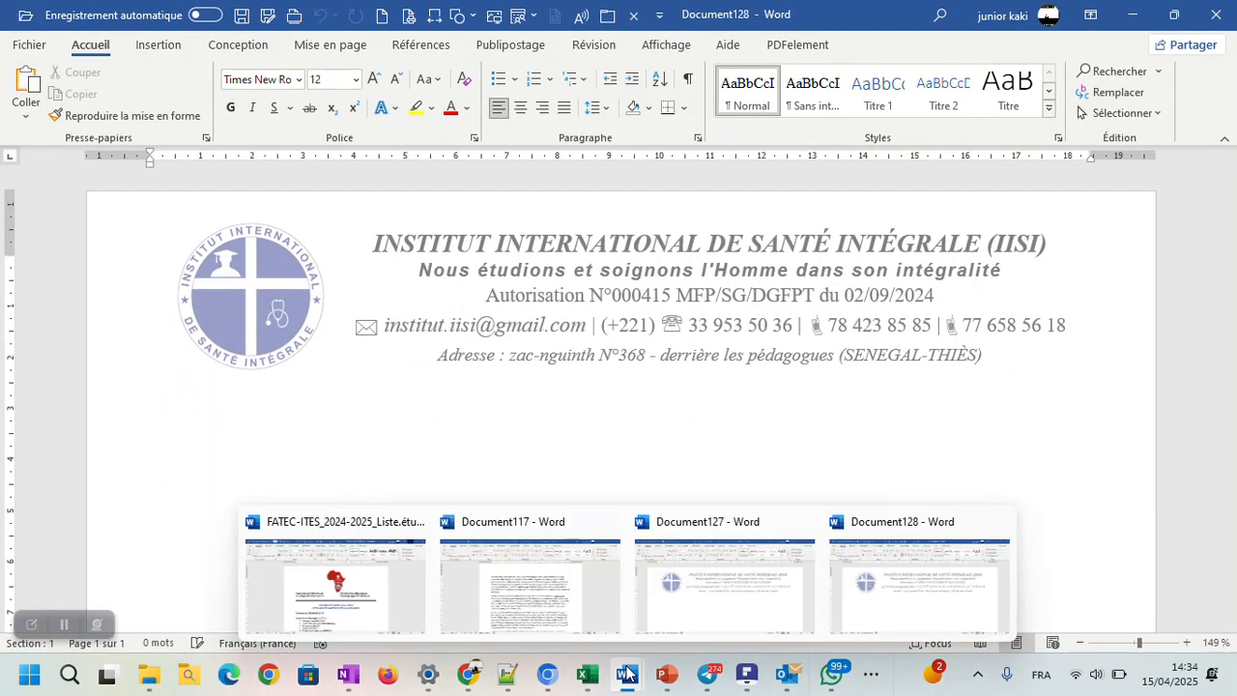
{"action": "left_click", "coordinate": [689, 604]}
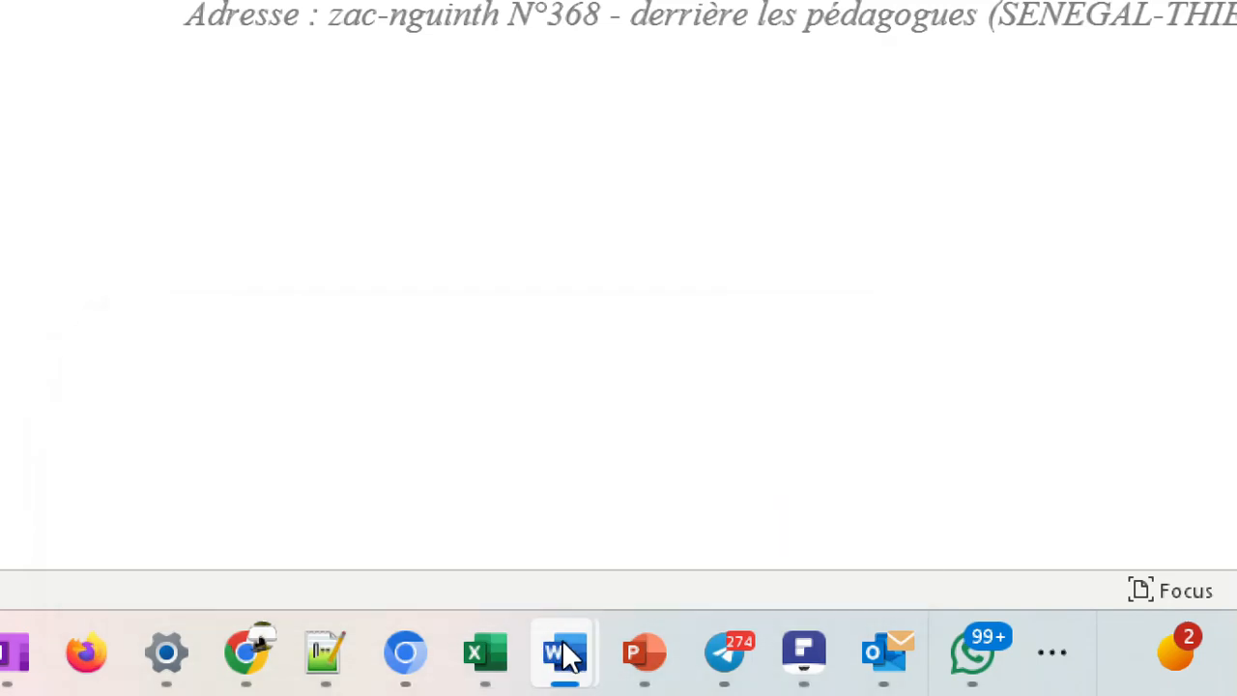
{"action": "mouse_move", "coordinate": [567, 655]}
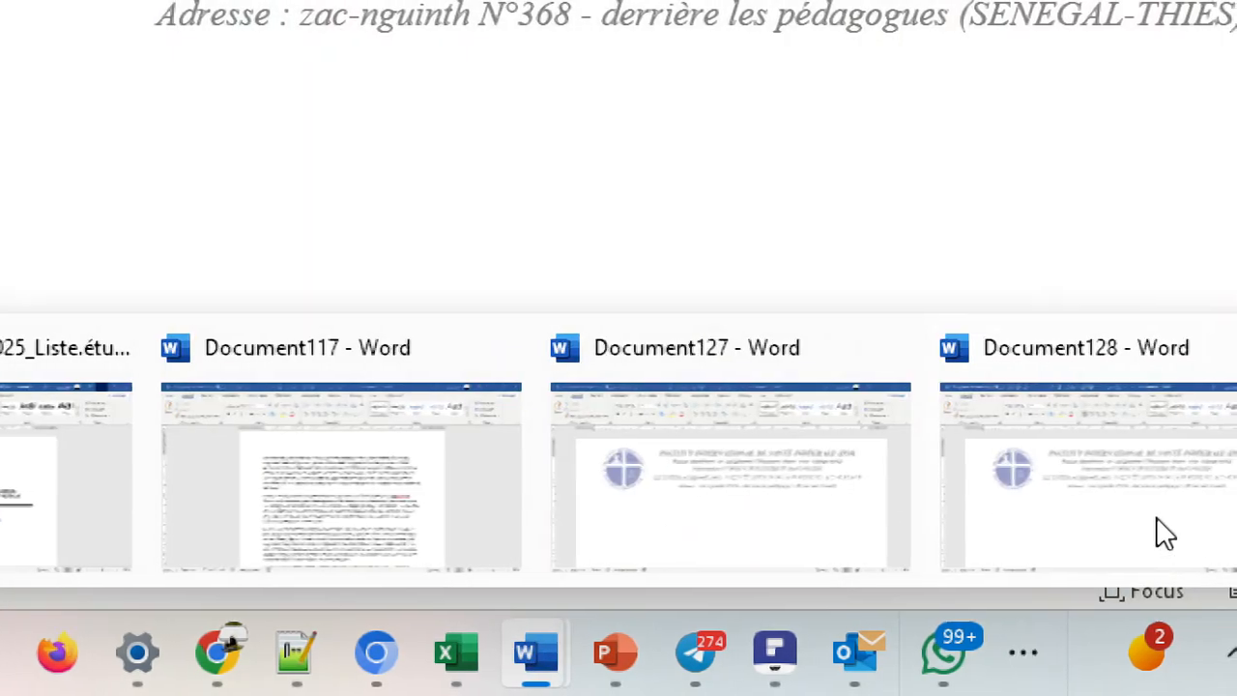
{"action": "left_click", "coordinate": [814, 455]}
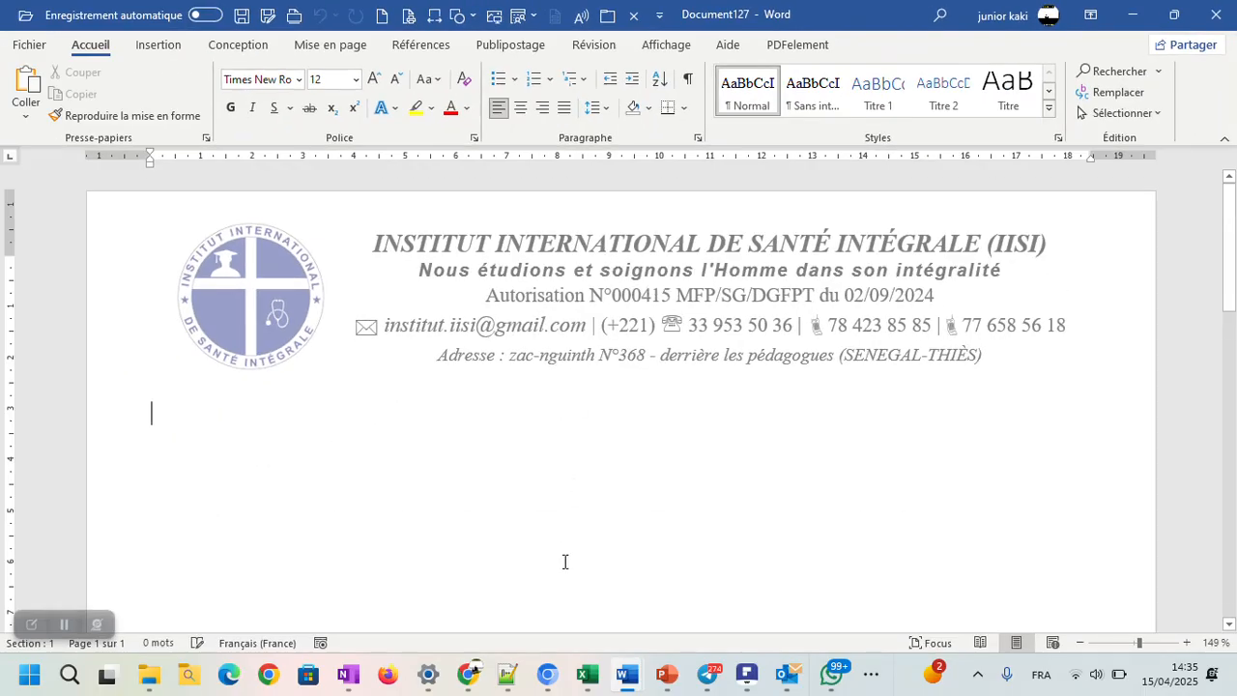
{"action": "mouse_move", "coordinate": [626, 674]}
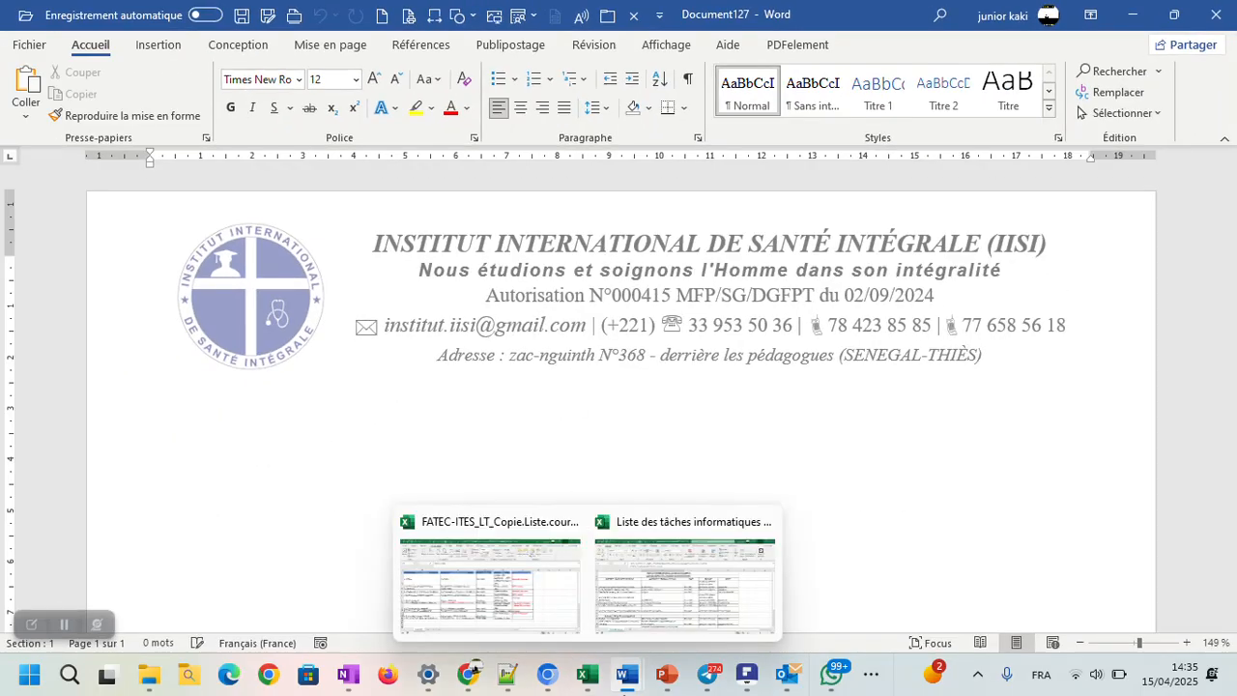
{"action": "left_click", "coordinate": [875, 620]}
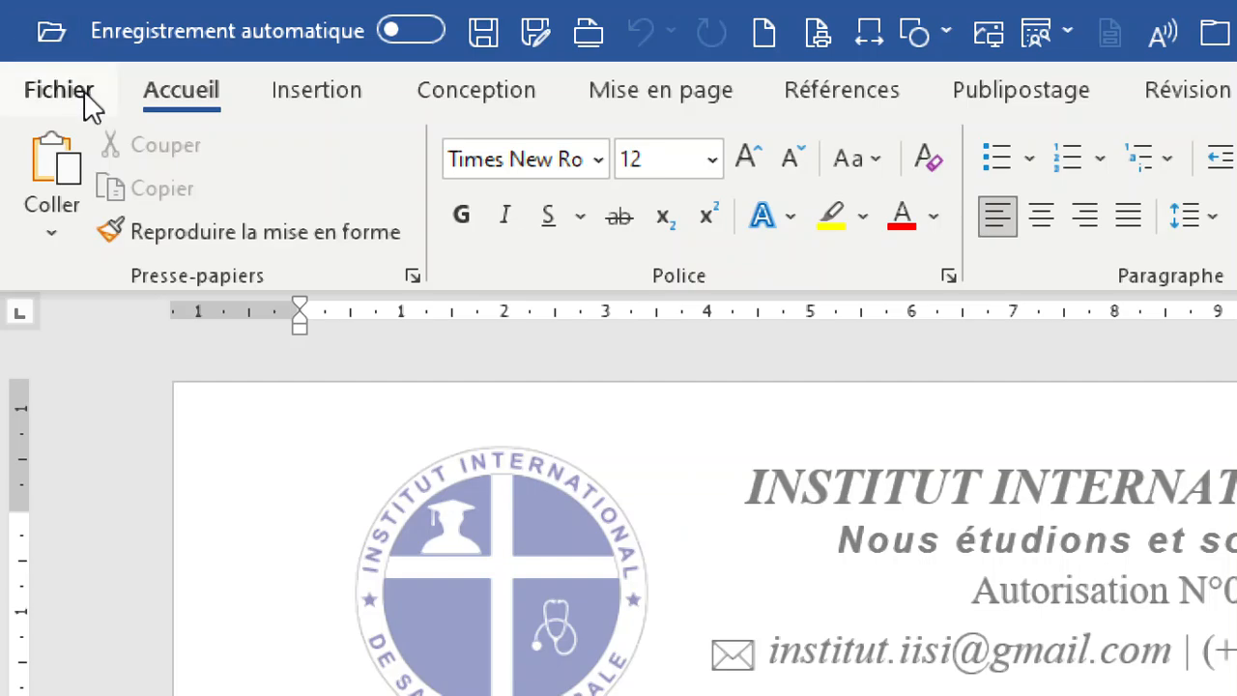
Step: Start saving the second letterhead document as a new file on the PC, named Entete IISI 2025
{"action": "left_click", "coordinate": [84, 96]}
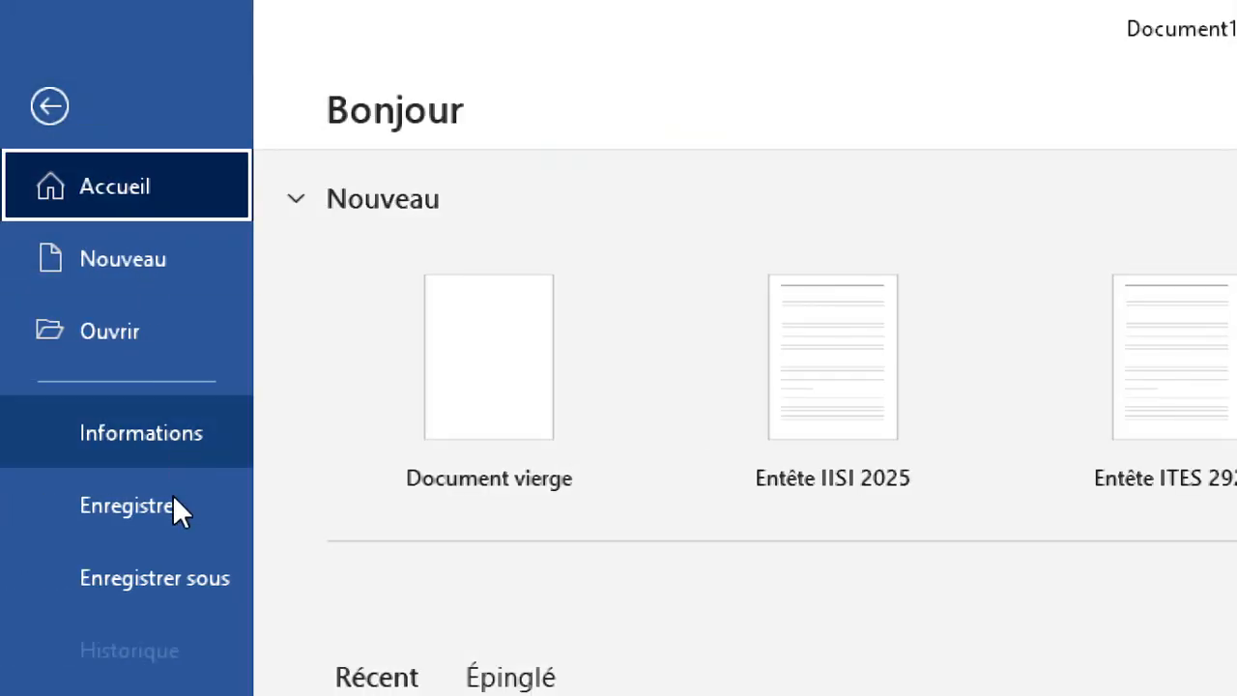
{"action": "left_click", "coordinate": [149, 565]}
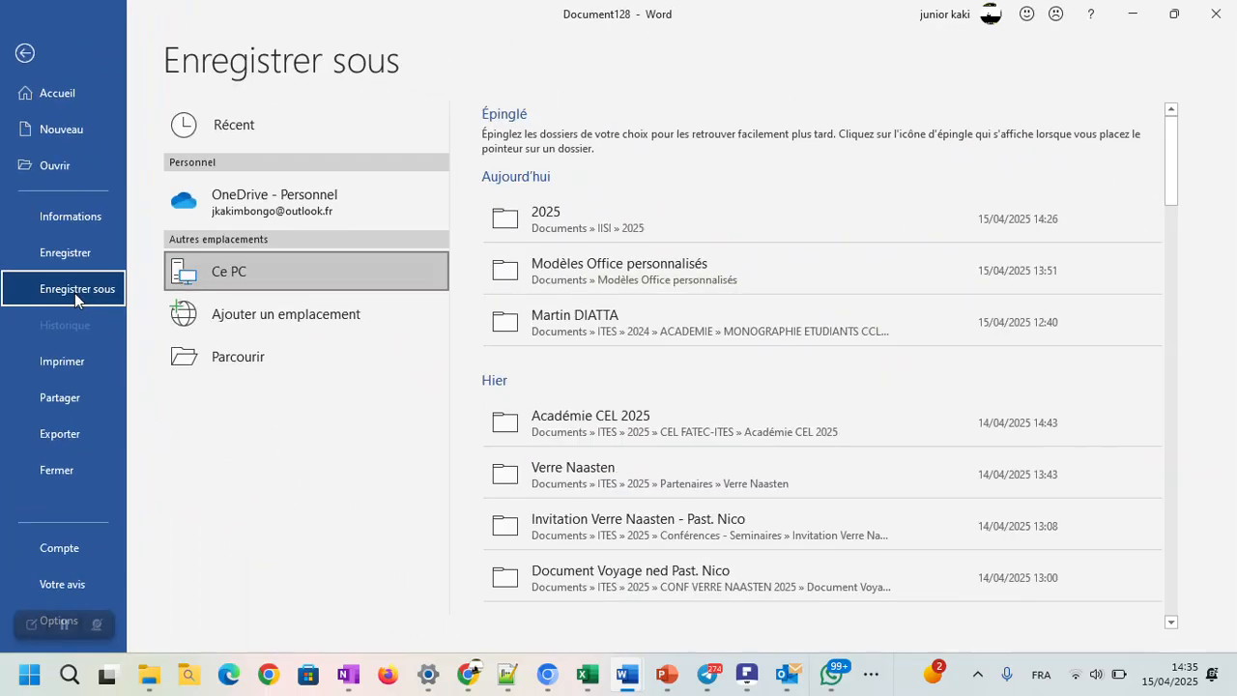
{"action": "left_click", "coordinate": [226, 357]}
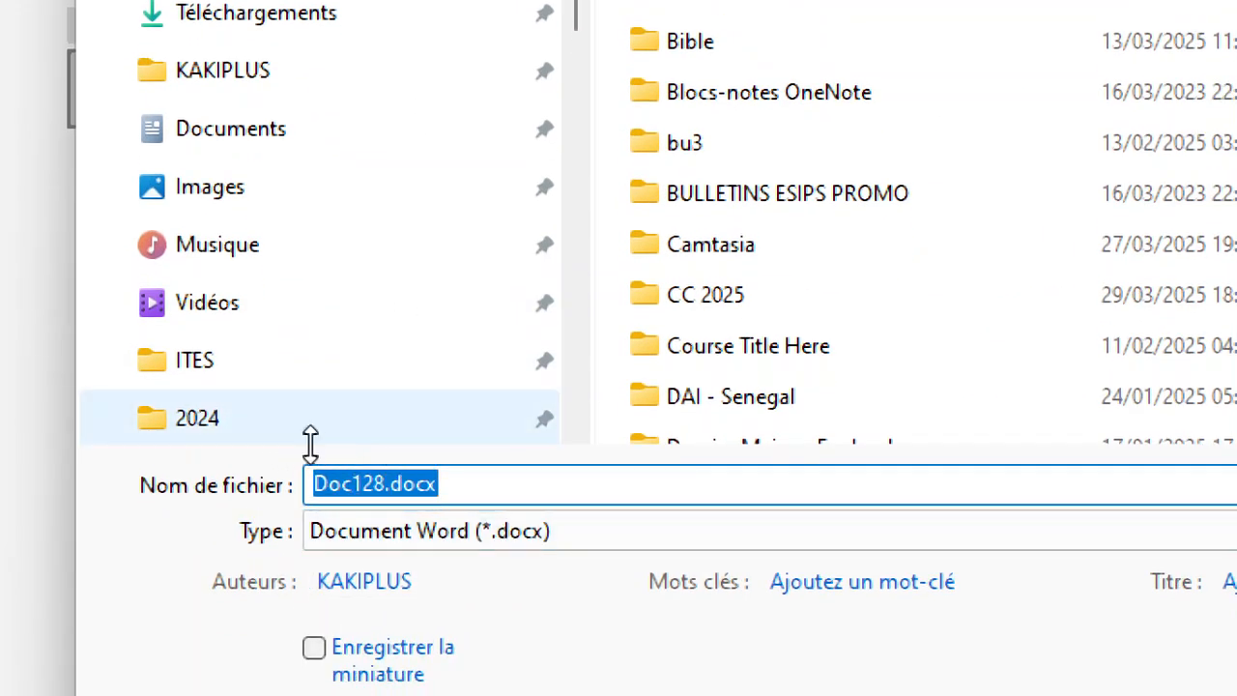
{"action": "left_click", "coordinate": [384, 482]}
{"action": "double_click", "coordinate": [385, 482]}
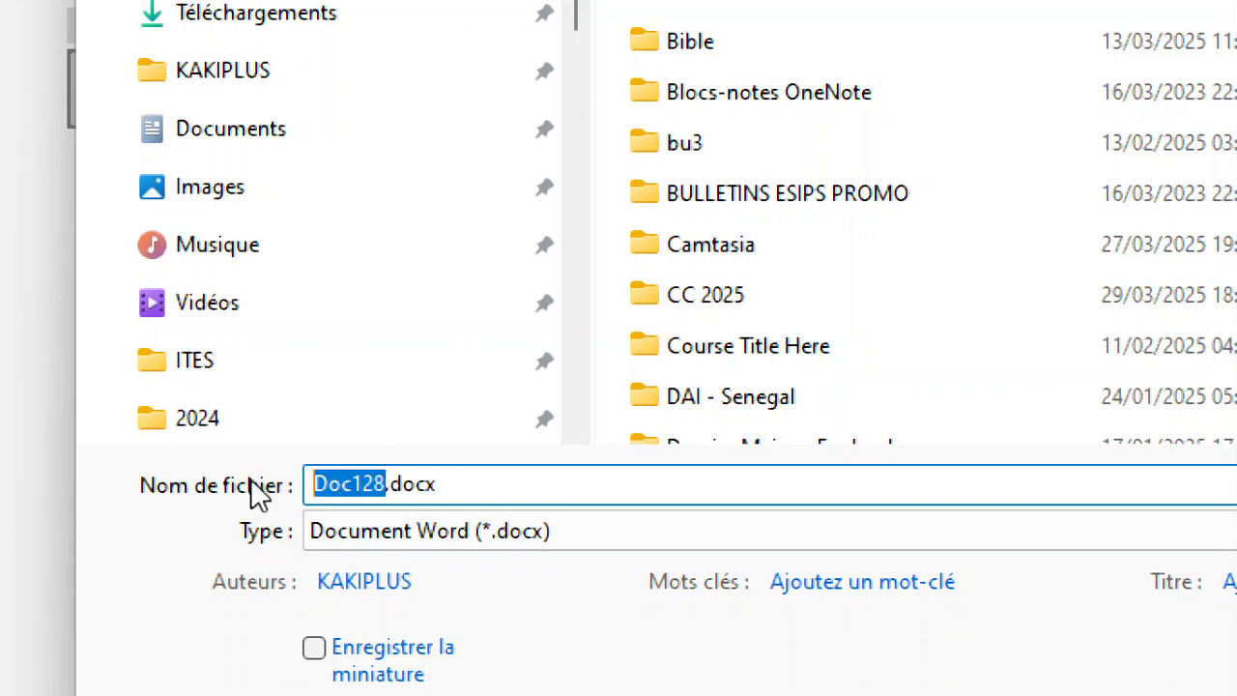
{"action": "type", "text": "E"}
{"action": "type", "text": "nte"}
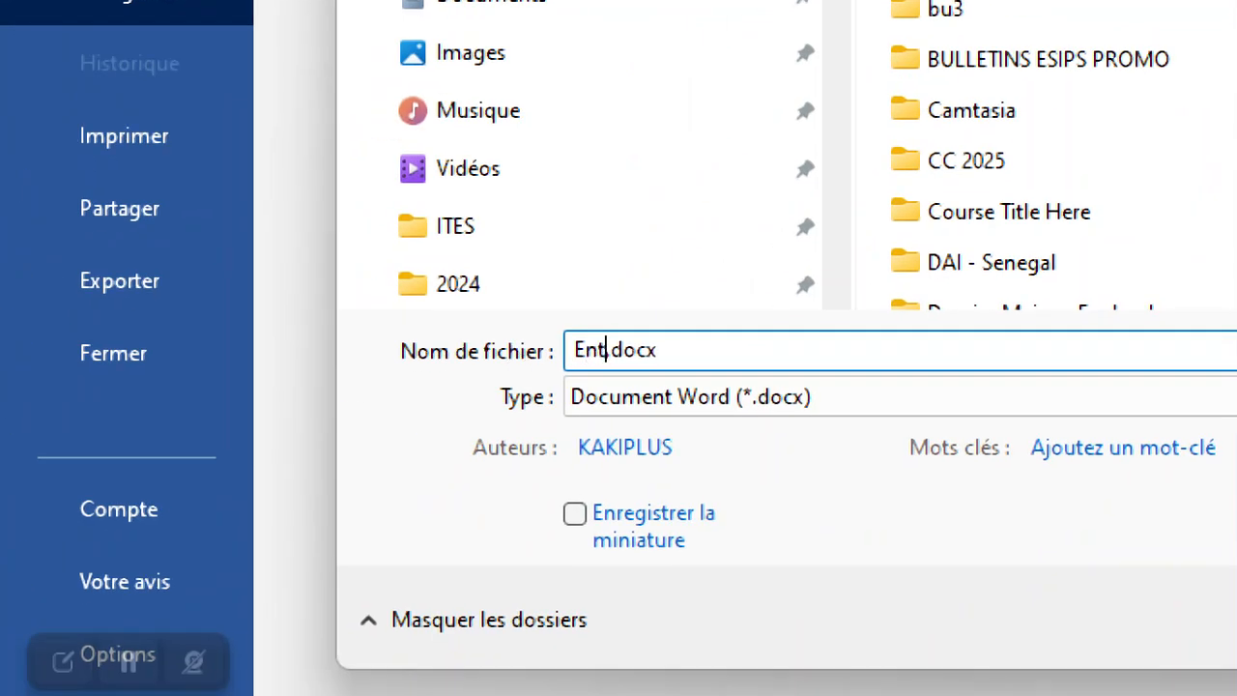
{"action": "key", "text": "BackSpace"}
{"action": "type", "text": "tete II"}
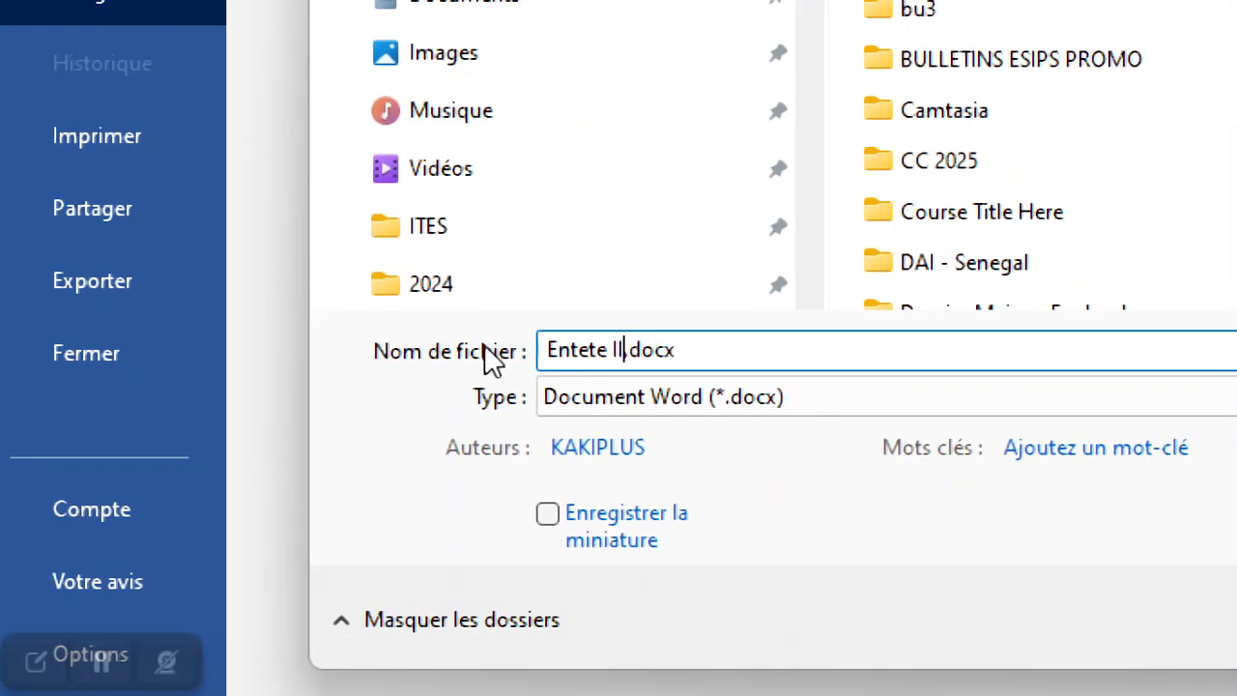
{"action": "type", "text": "SI 20"}
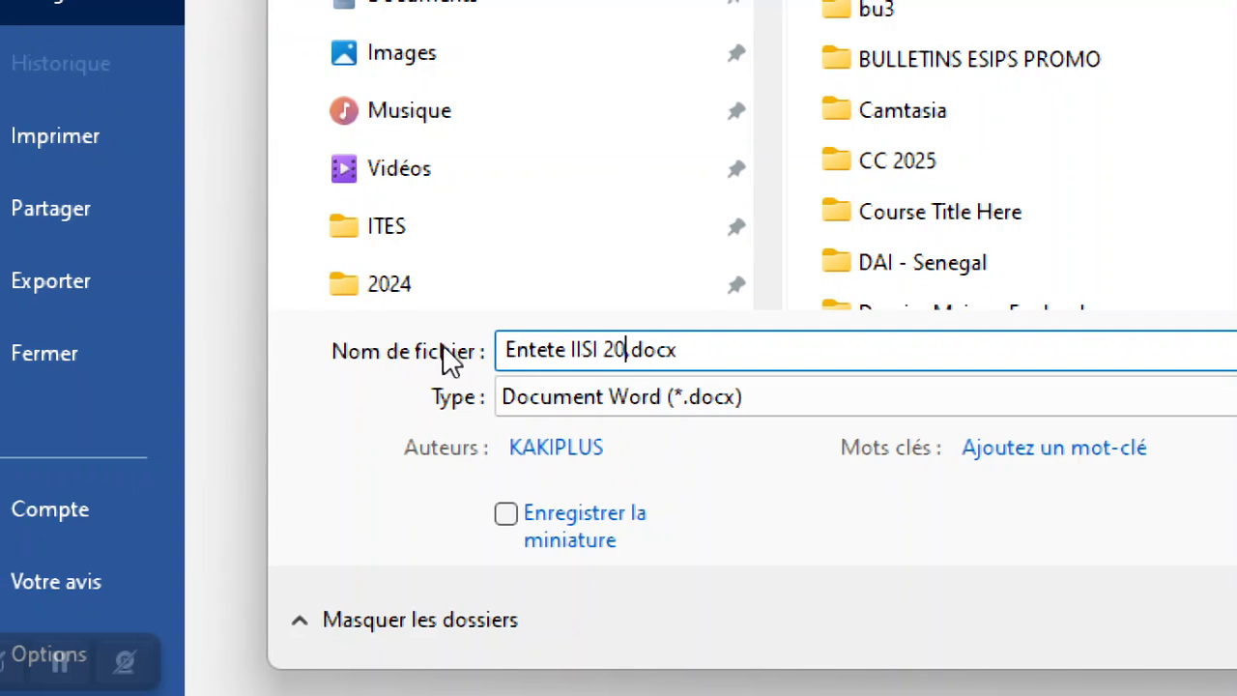
{"action": "type", "text": "25"}
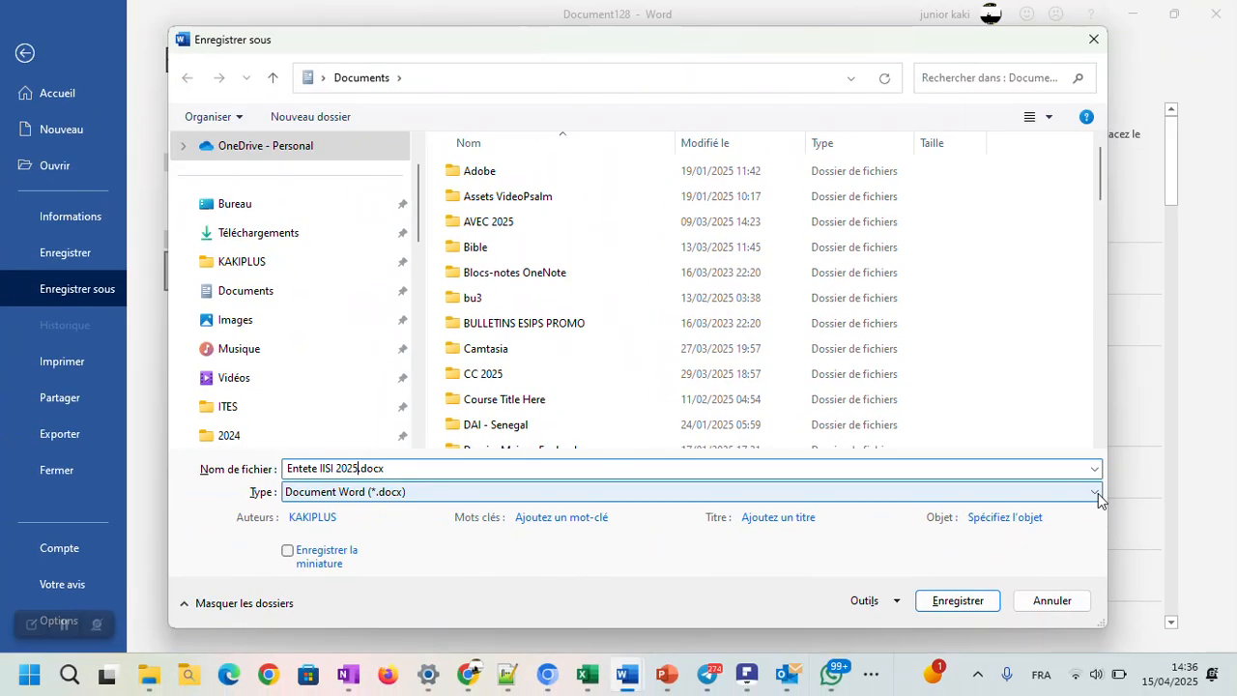
Step: Set the file type to Modèle Word (*.dotx) and save the template in the Bureau folder
{"action": "left_click", "coordinate": [1098, 495]}
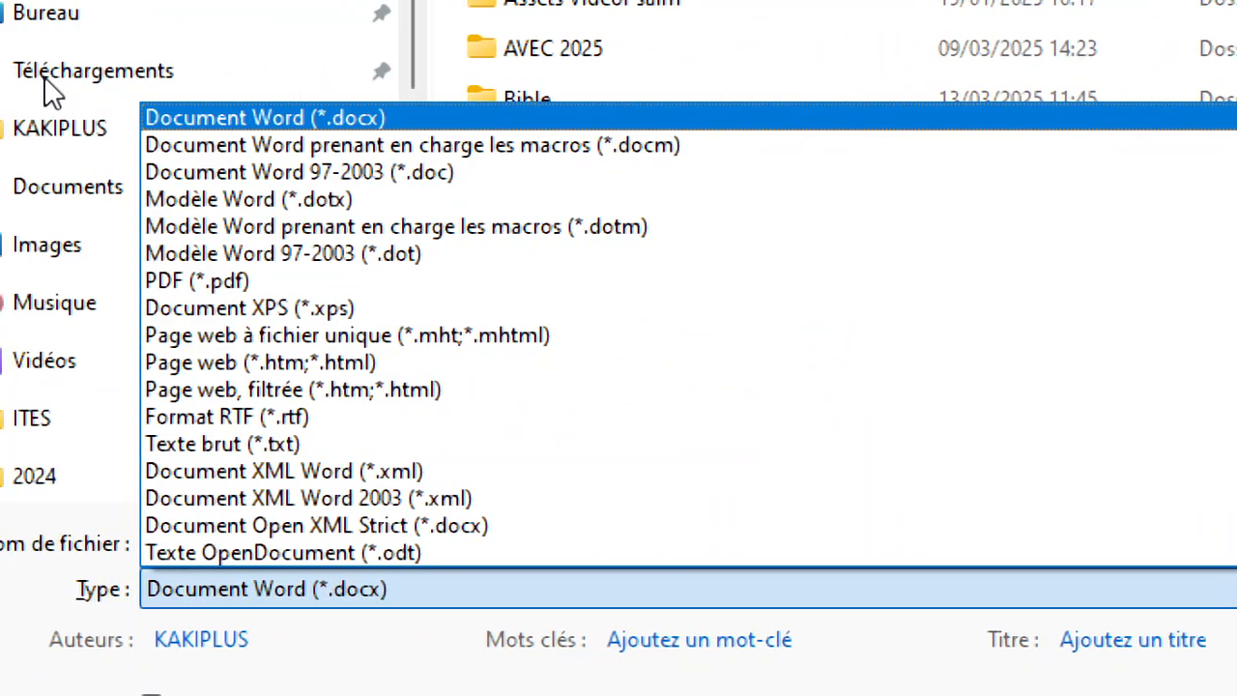
{"action": "left_click", "coordinate": [254, 196]}
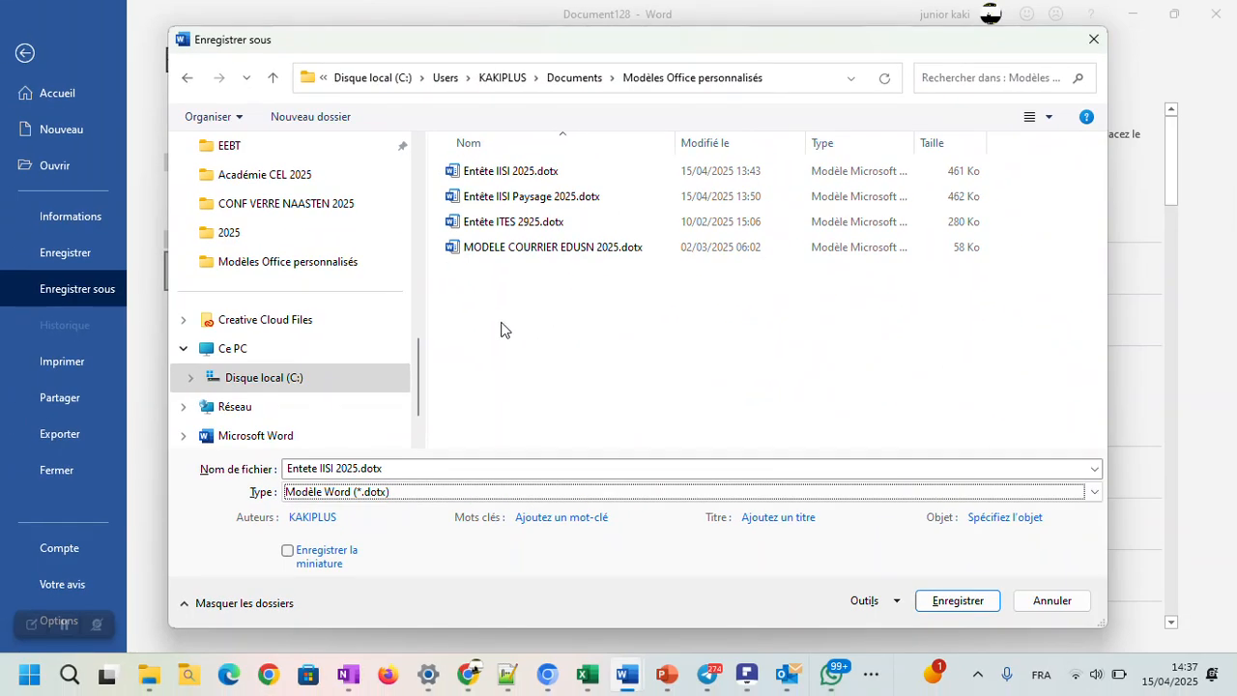
{"action": "scroll", "coordinate": [395, 419], "scroll_direction": "up", "scroll_amount": 1}
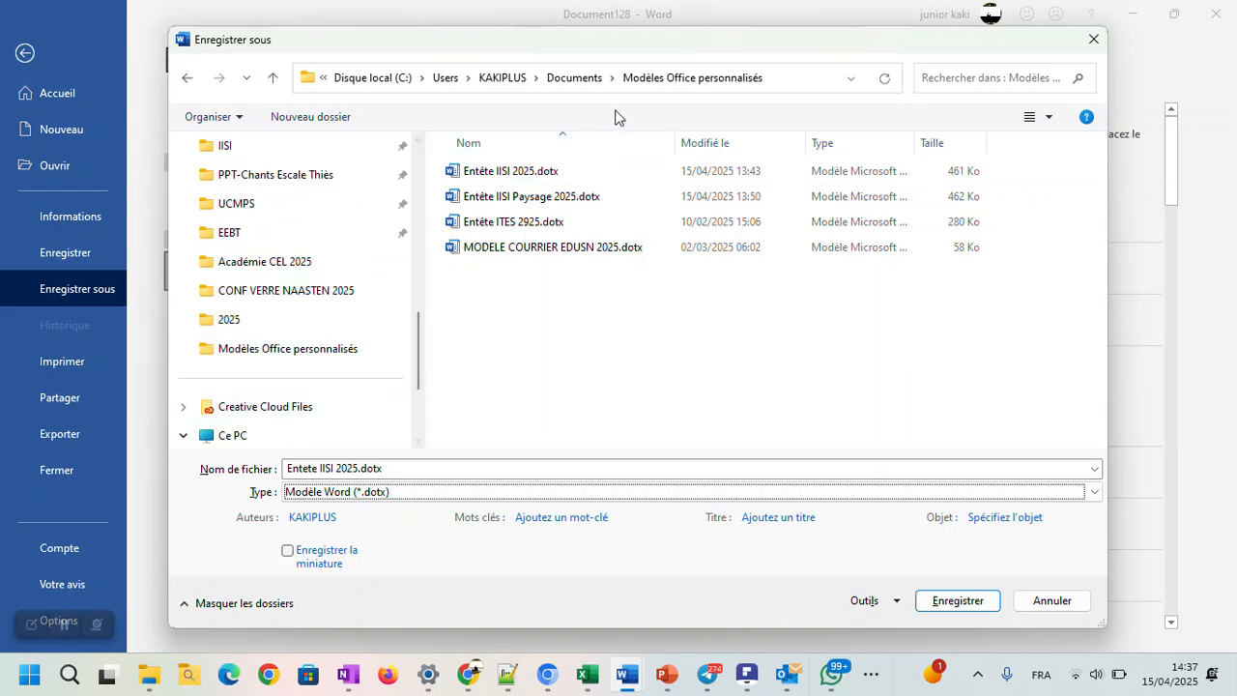
{"action": "scroll", "coordinate": [257, 288], "scroll_direction": "up", "scroll_amount": 3}
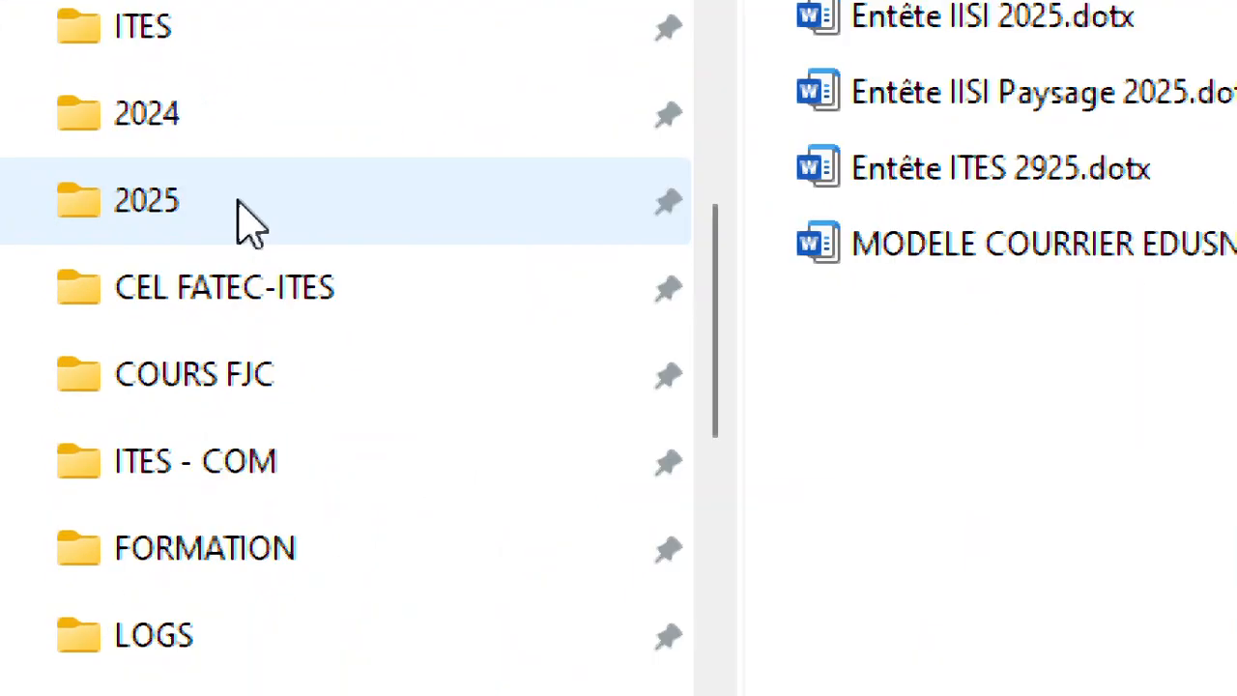
{"action": "scroll", "coordinate": [280, 216], "scroll_direction": "up", "scroll_amount": 3}
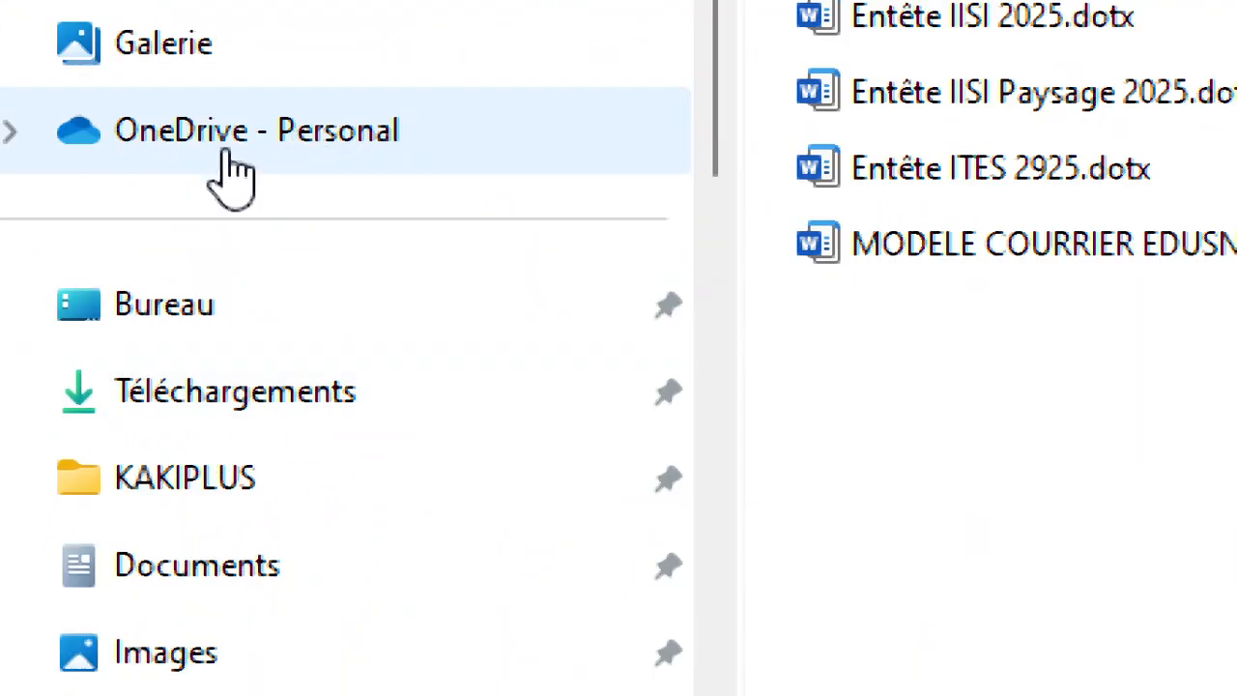
{"action": "left_click", "coordinate": [196, 298]}
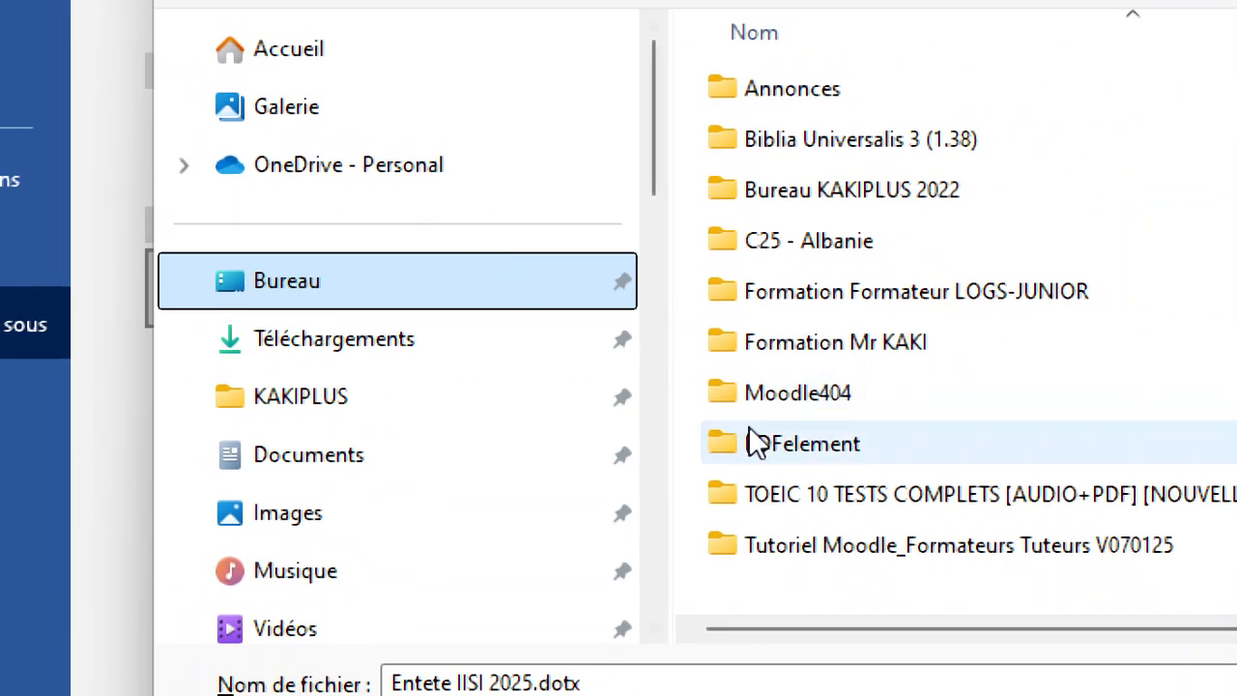
{"action": "scroll", "coordinate": [901, 526], "scroll_direction": "down", "scroll_amount": 1}
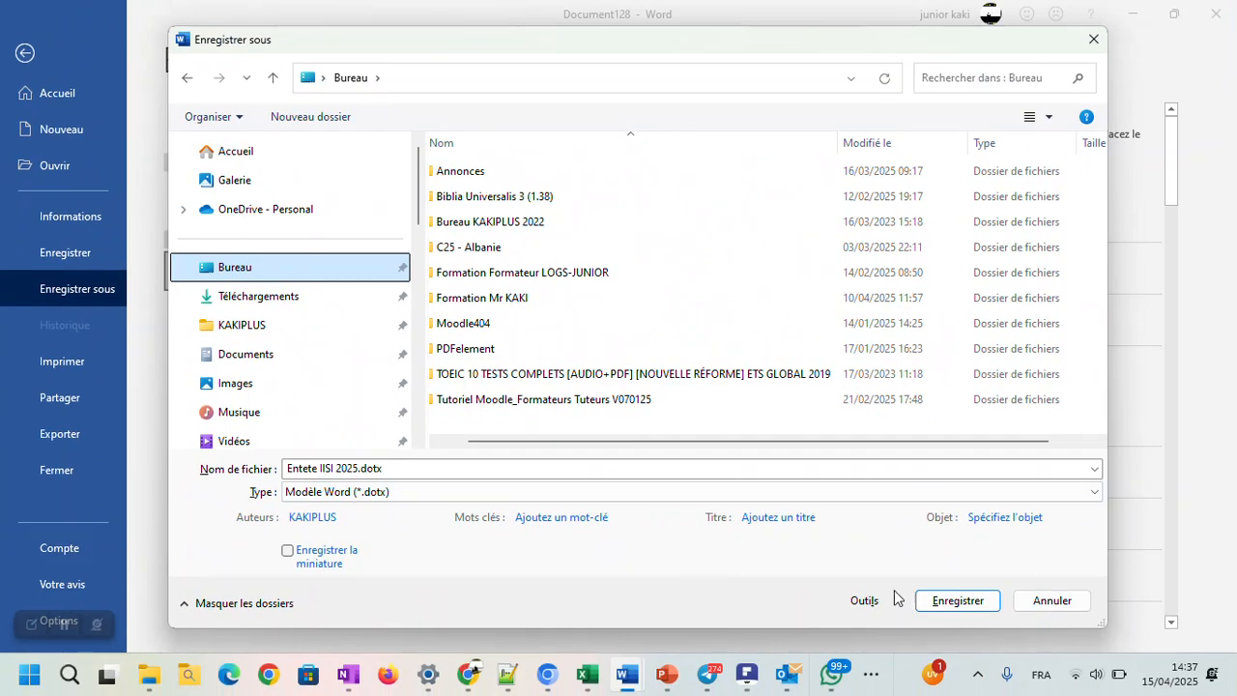
{"action": "left_click", "coordinate": [967, 607]}
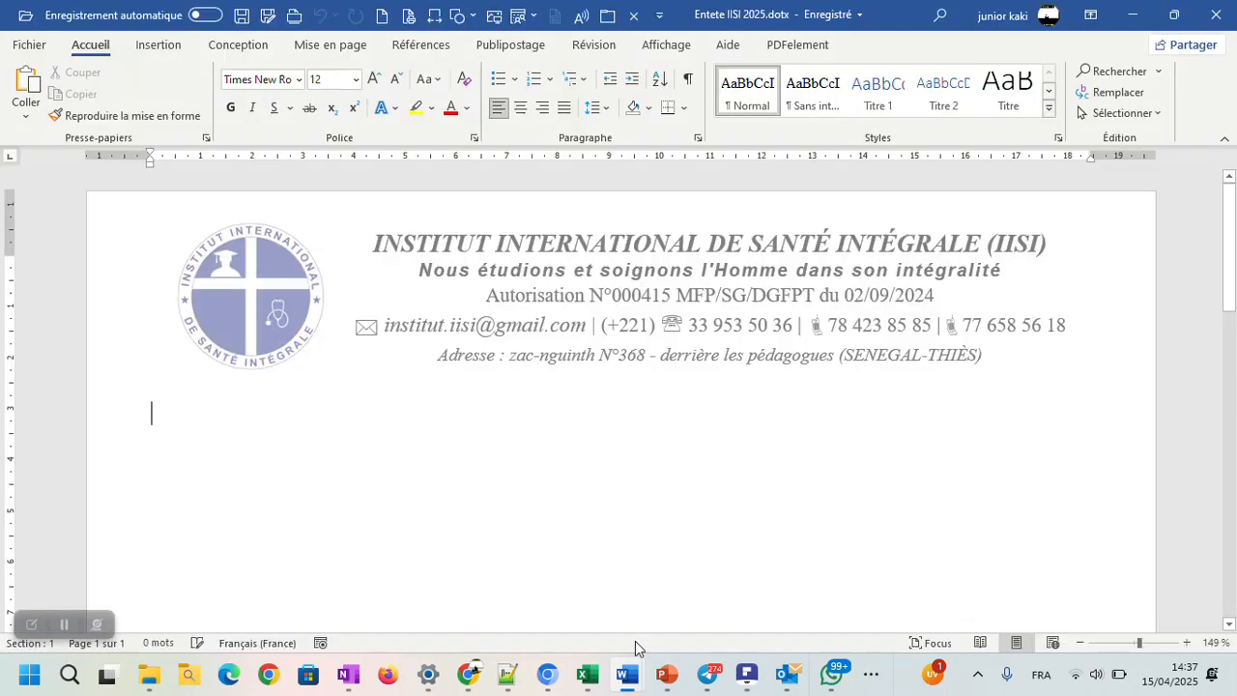
Step: Close the saved Entete IISI 2025 template and the other letterhead document, then check which Word documents are still open
{"action": "left_click", "coordinate": [603, 21]}
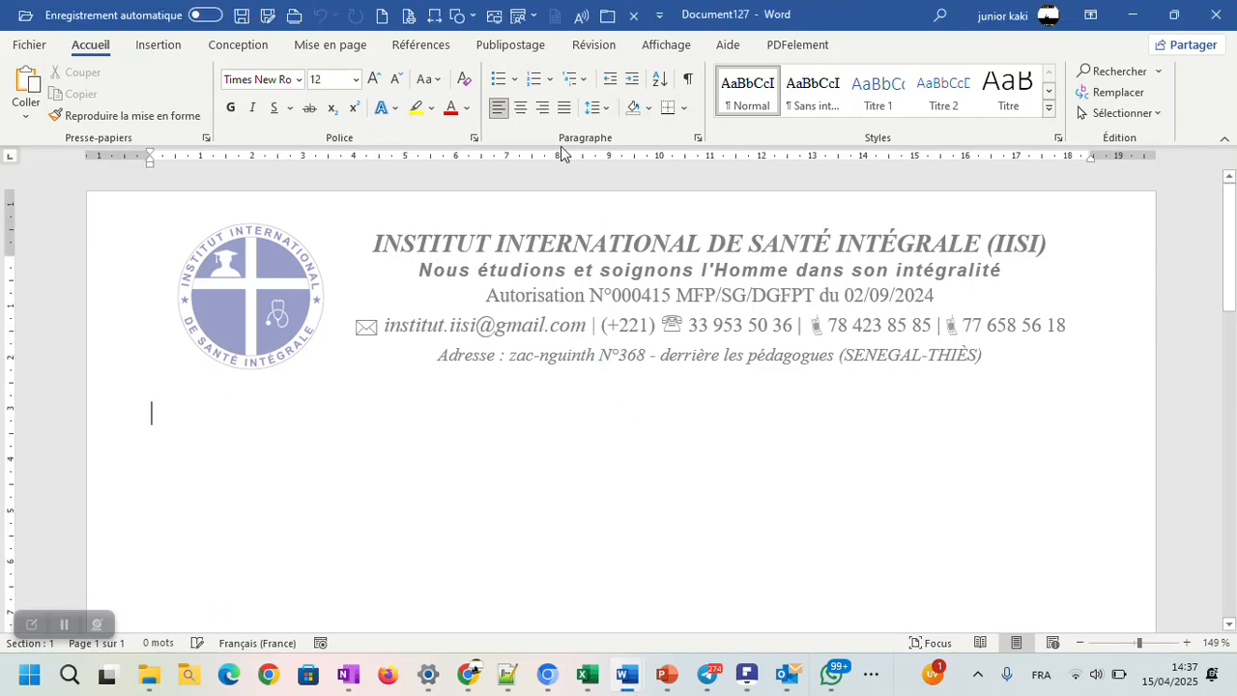
{"action": "left_click", "coordinate": [607, 17]}
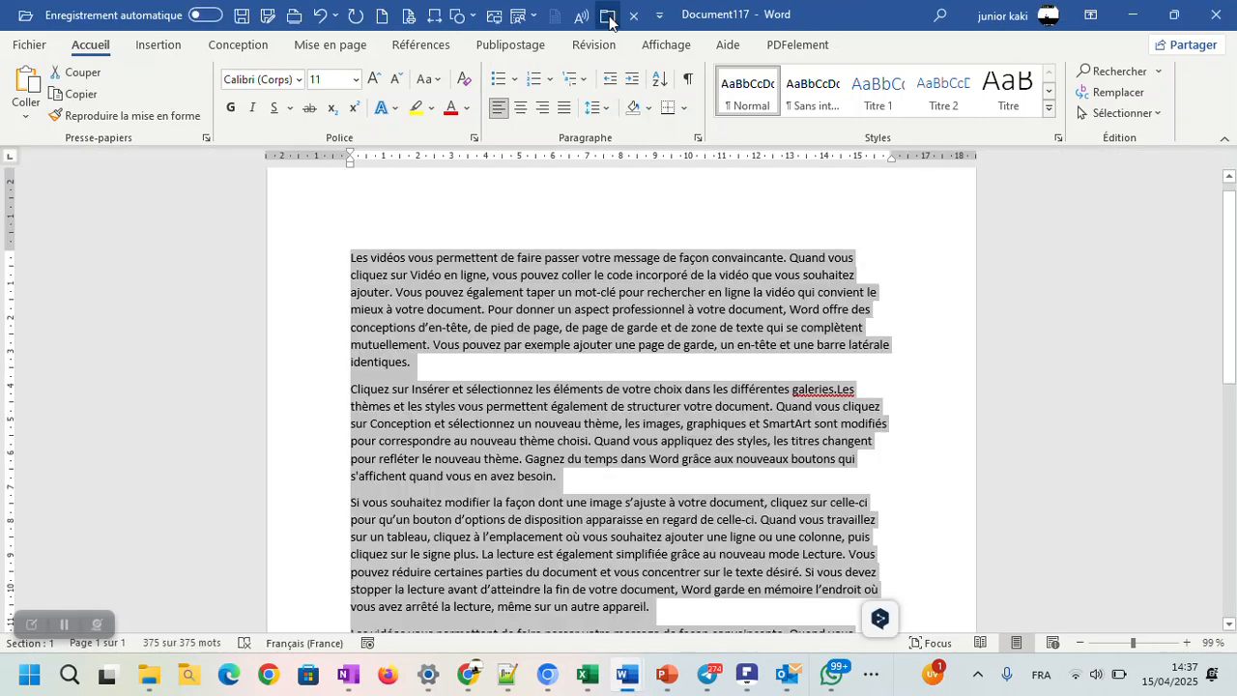
{"action": "mouse_move", "coordinate": [640, 674]}
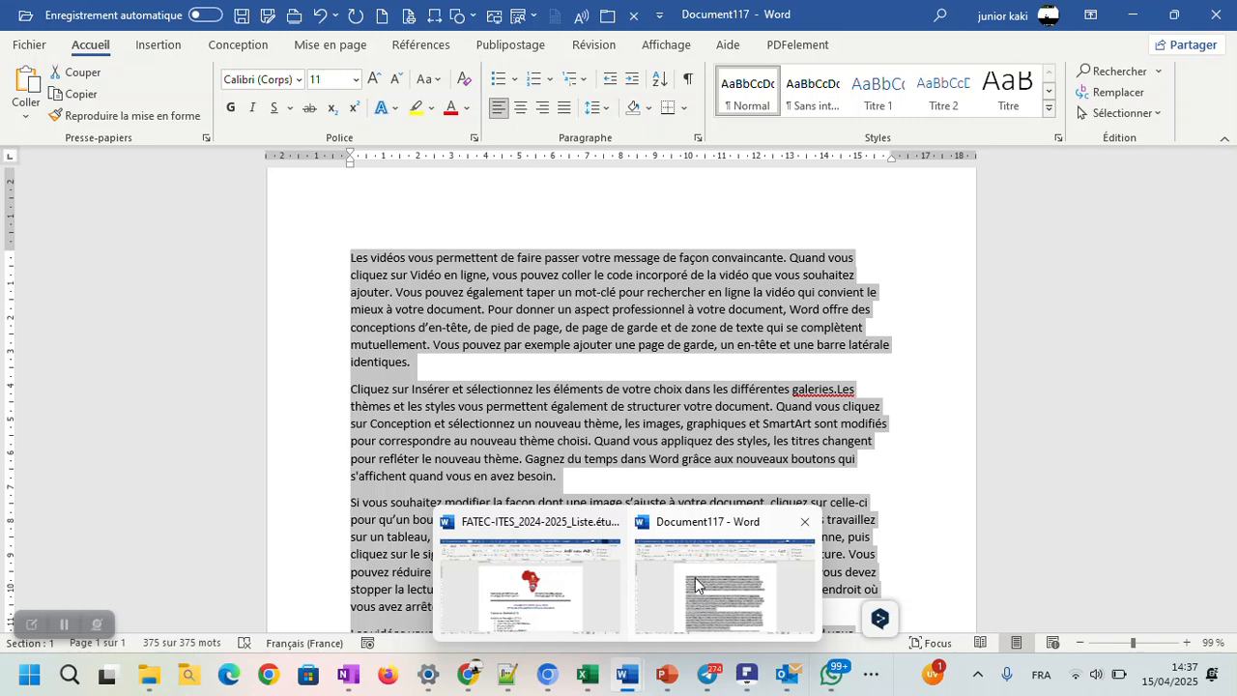
{"action": "left_click", "coordinate": [750, 556]}
{"action": "mouse_move", "coordinate": [727, 669]}
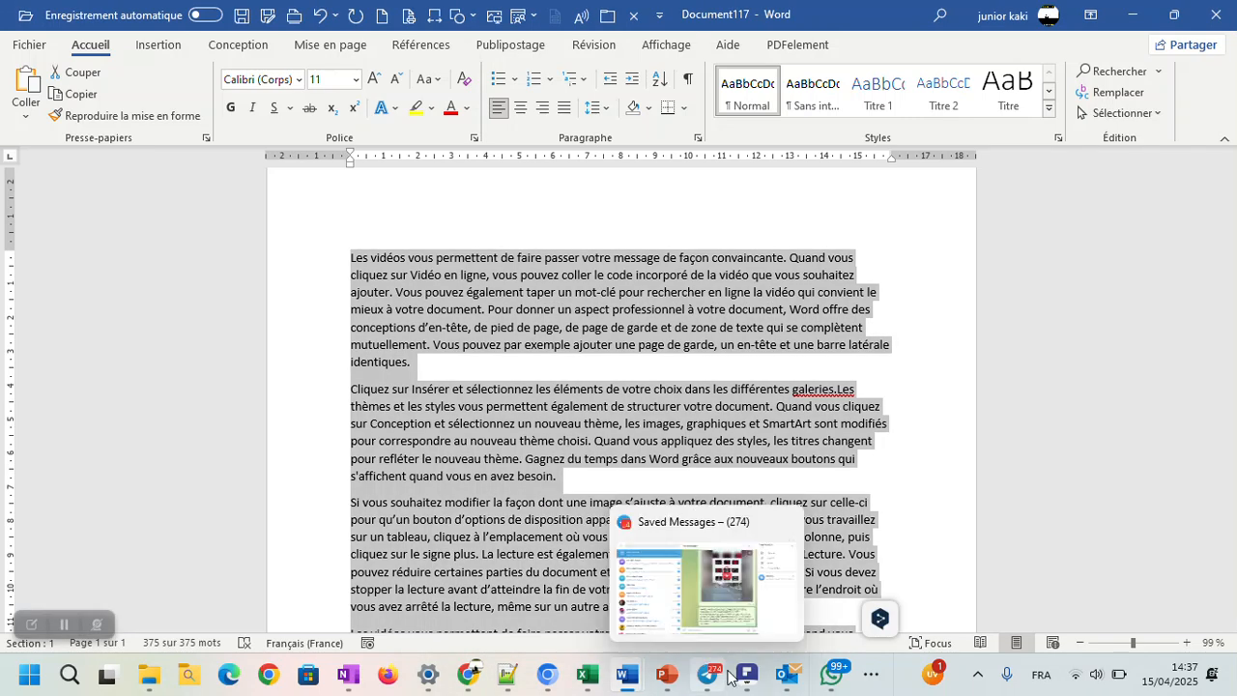
{"action": "mouse_move", "coordinate": [635, 673]}
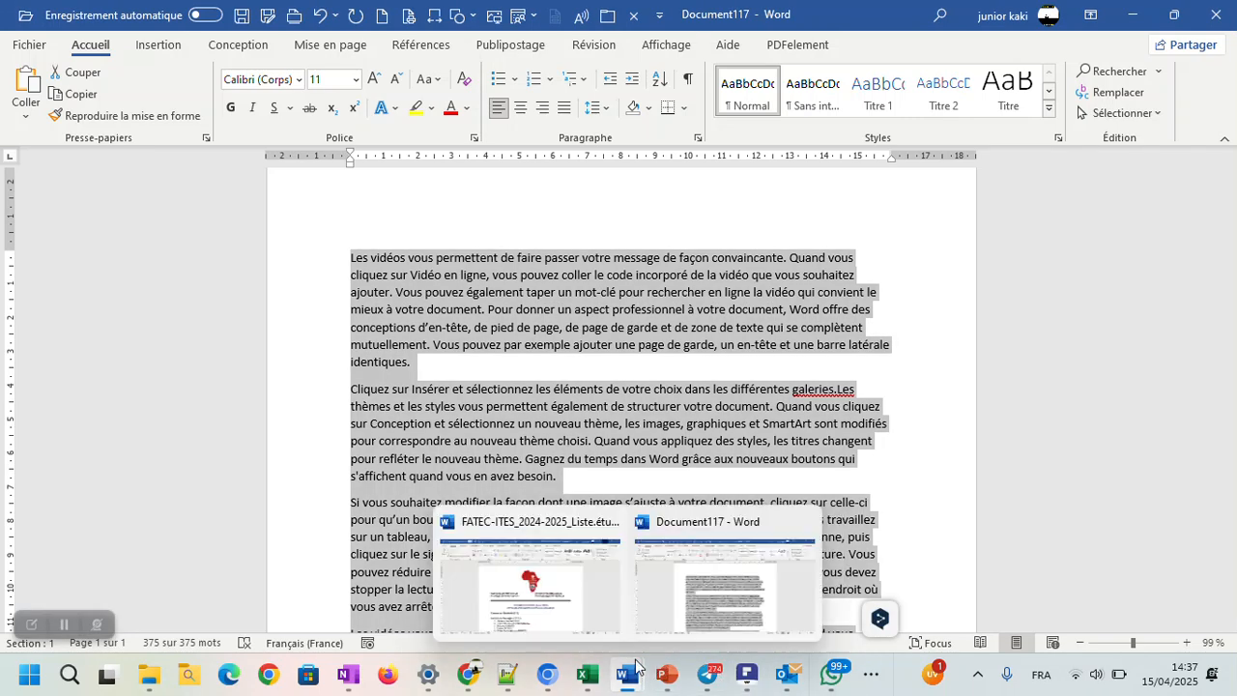
Step: Minimize the open windows to reach the desktop, create a document from the Entete IISI 2025.dotx template and look over its page
{"action": "left_click", "coordinate": [1133, 15]}
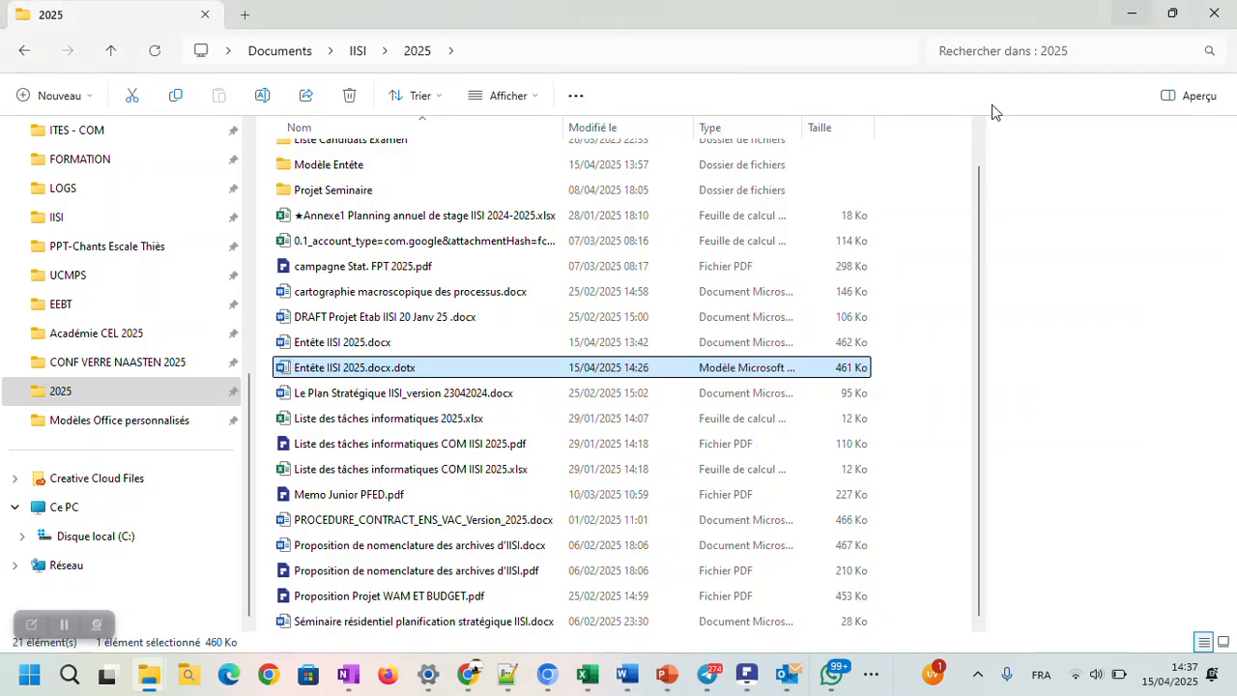
{"action": "left_click", "coordinate": [1123, 17]}
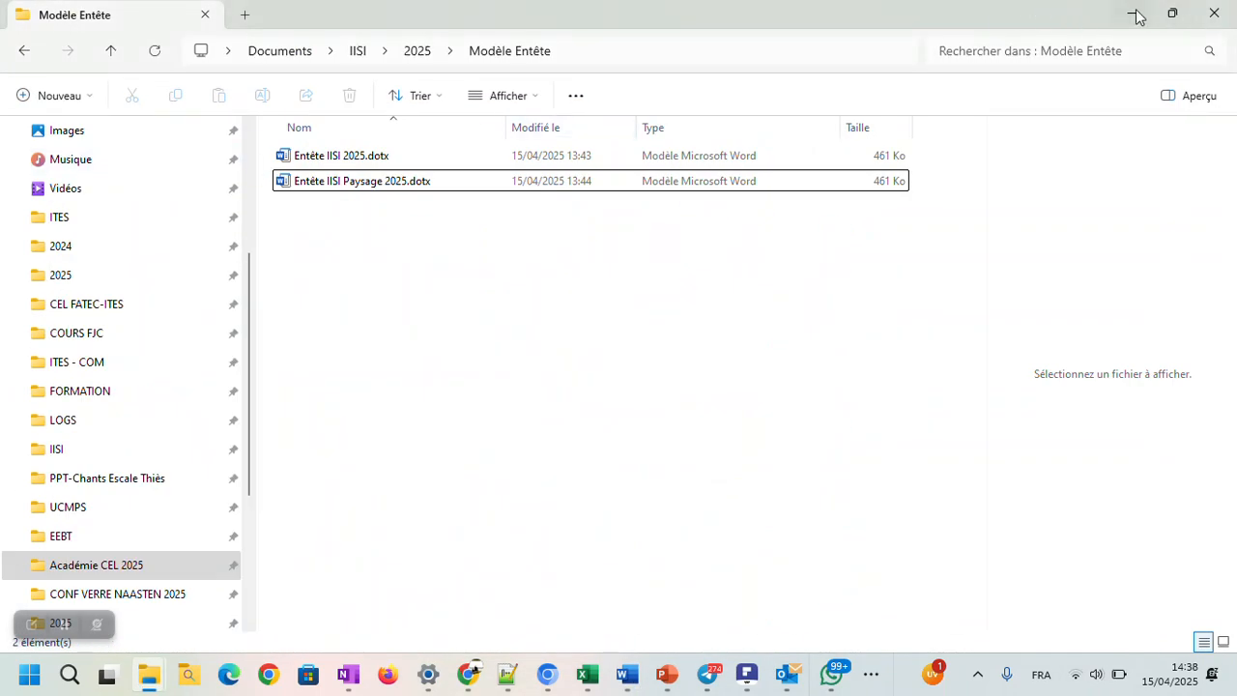
{"action": "left_click", "coordinate": [1133, 14]}
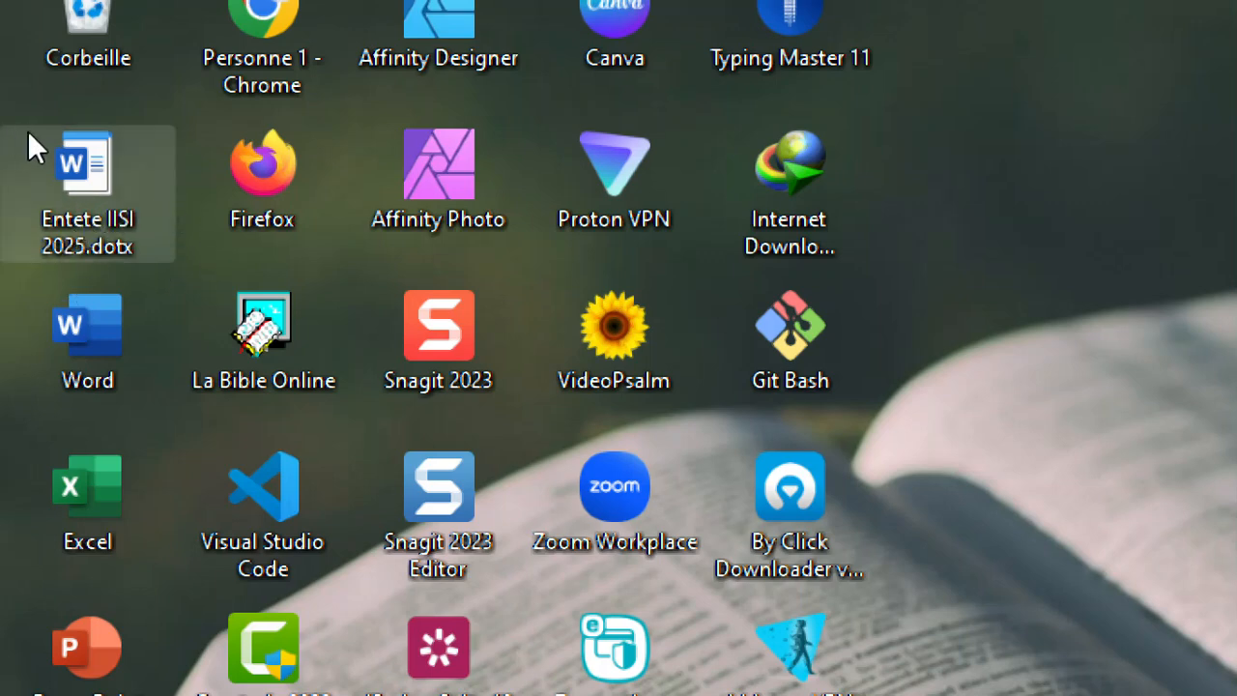
{"action": "double_click", "coordinate": [76, 160]}
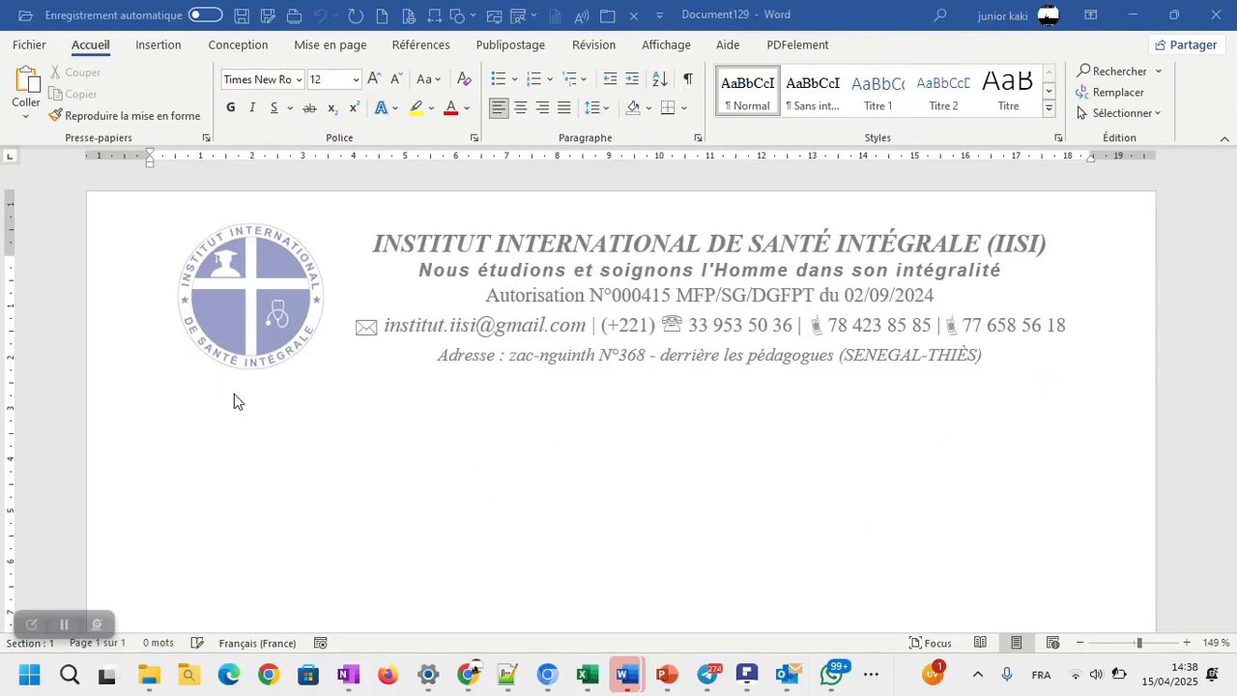
{"action": "scroll", "coordinate": [556, 427], "scroll_direction": "down", "scroll_amount": 5}
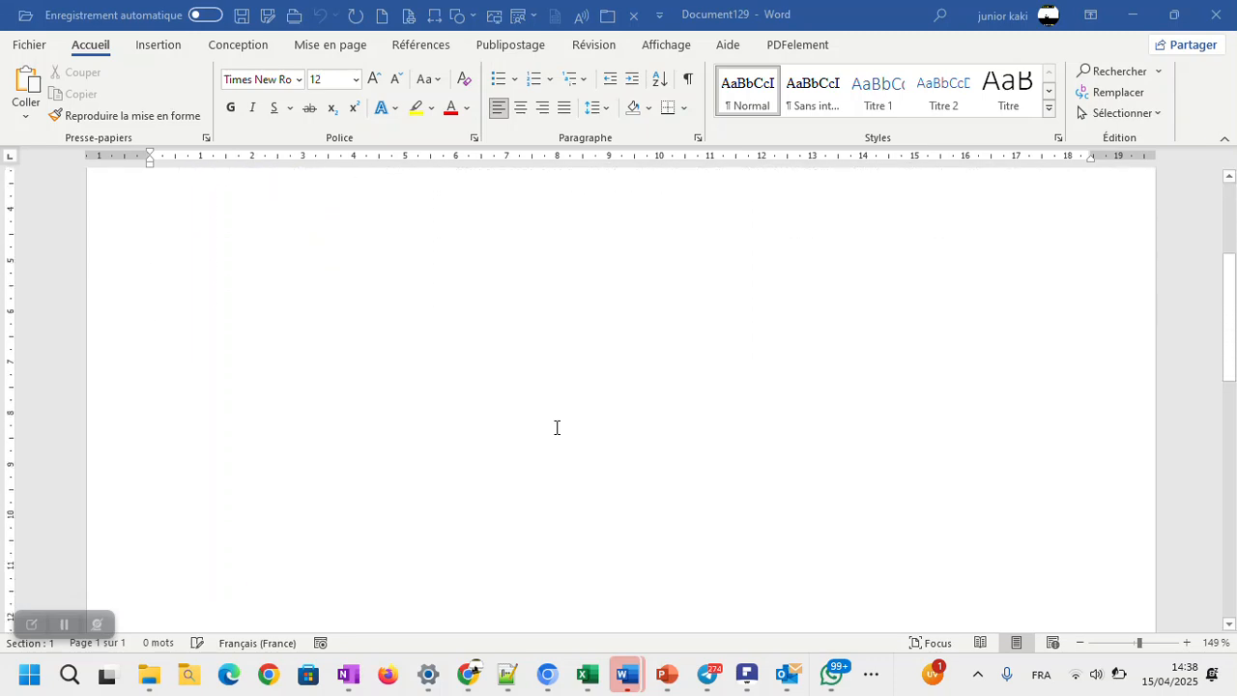
{"action": "scroll", "coordinate": [556, 428], "scroll_direction": "up", "scroll_amount": 5}
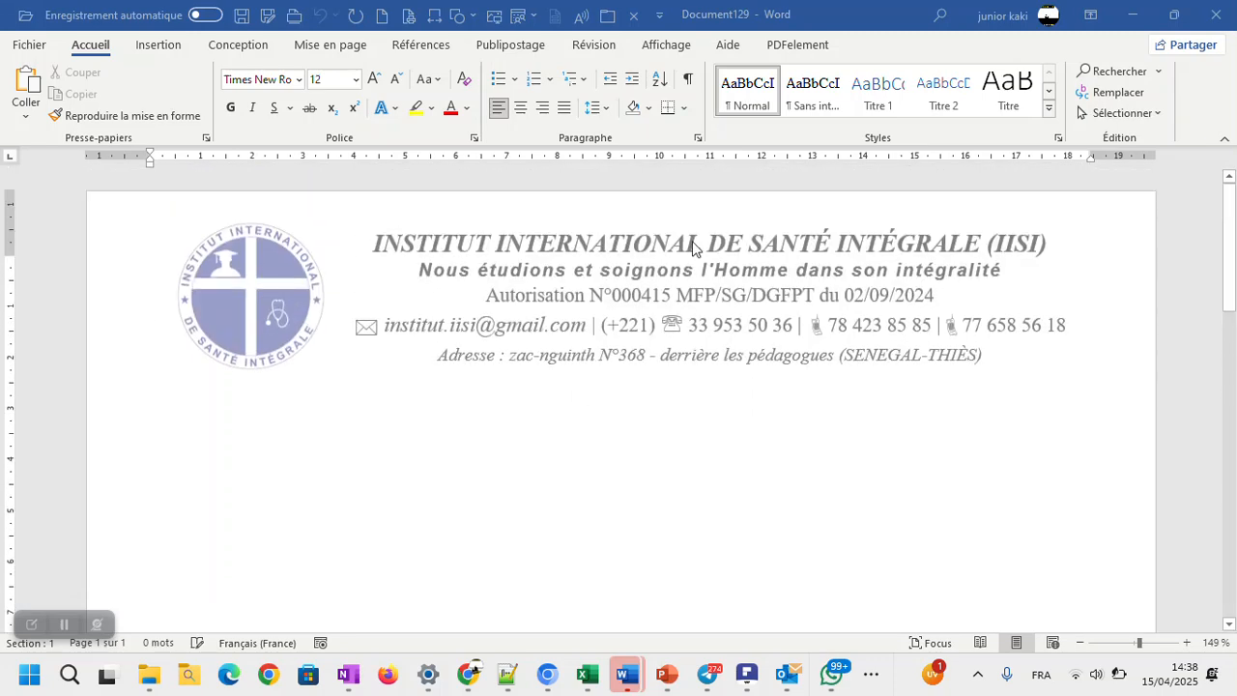
Step: Minimize the new letterhead document, view the templates and recent files in the FATEC-ITES document's window, and minimize it too
{"action": "left_click", "coordinate": [1134, 20]}
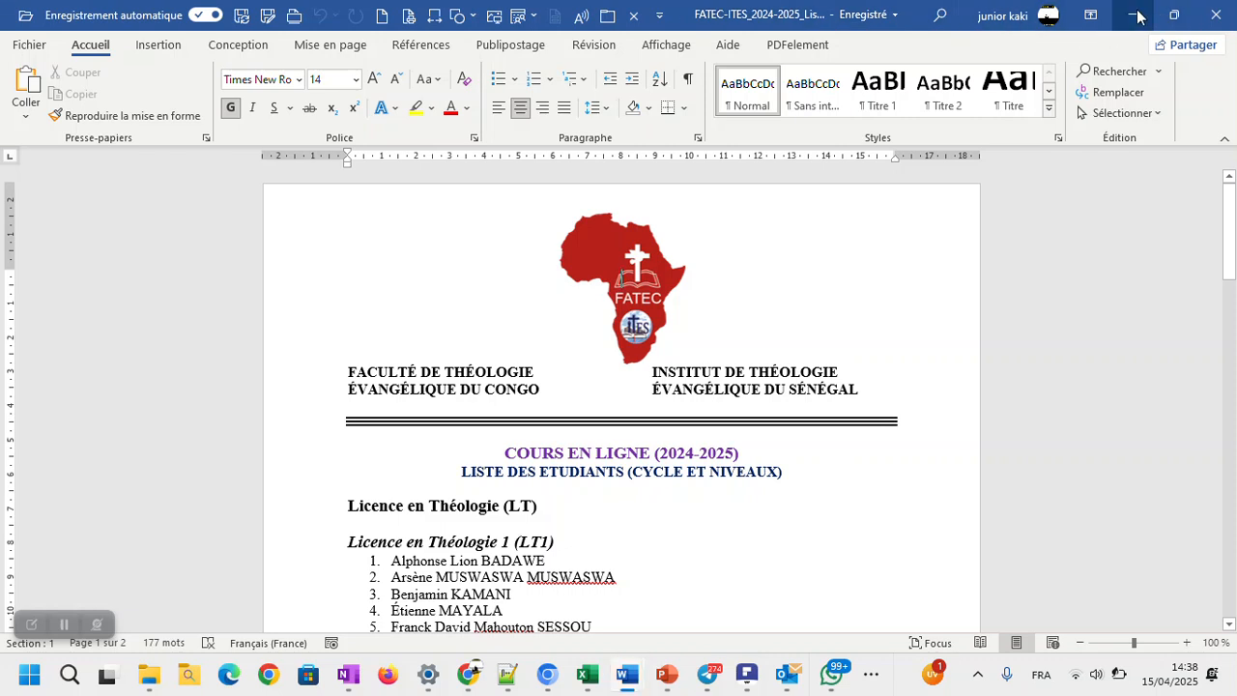
{"action": "left_click", "coordinate": [39, 49]}
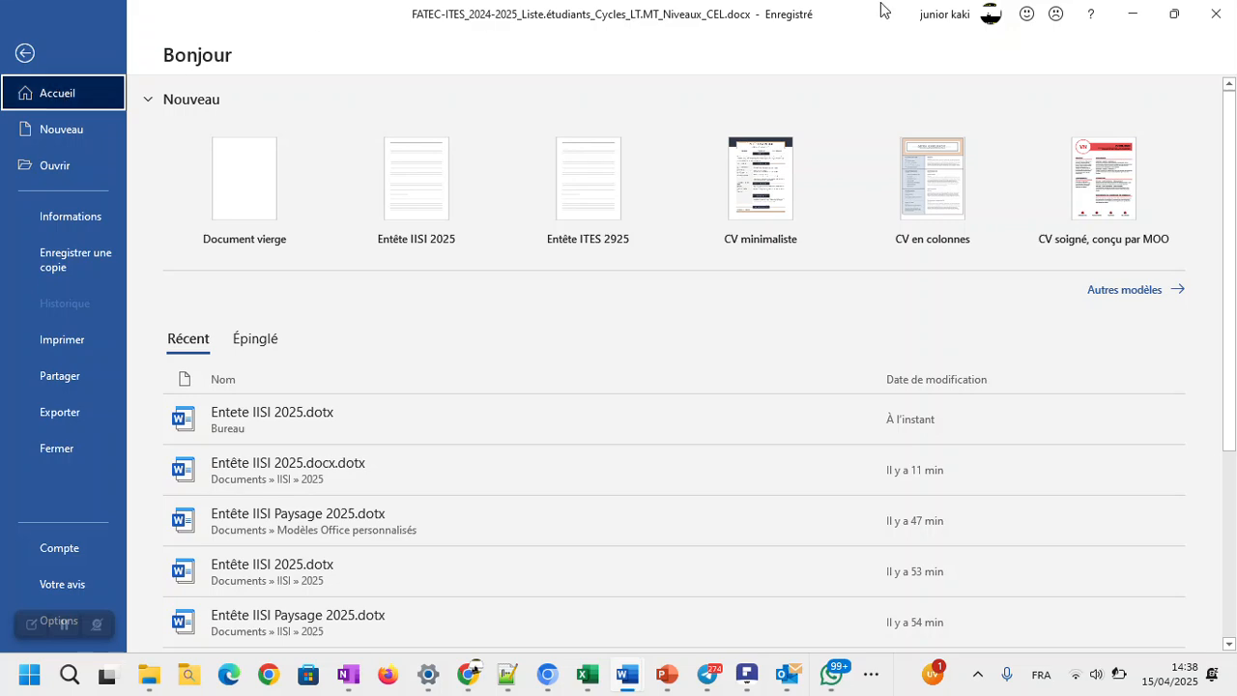
{"action": "left_click", "coordinate": [1132, 13]}
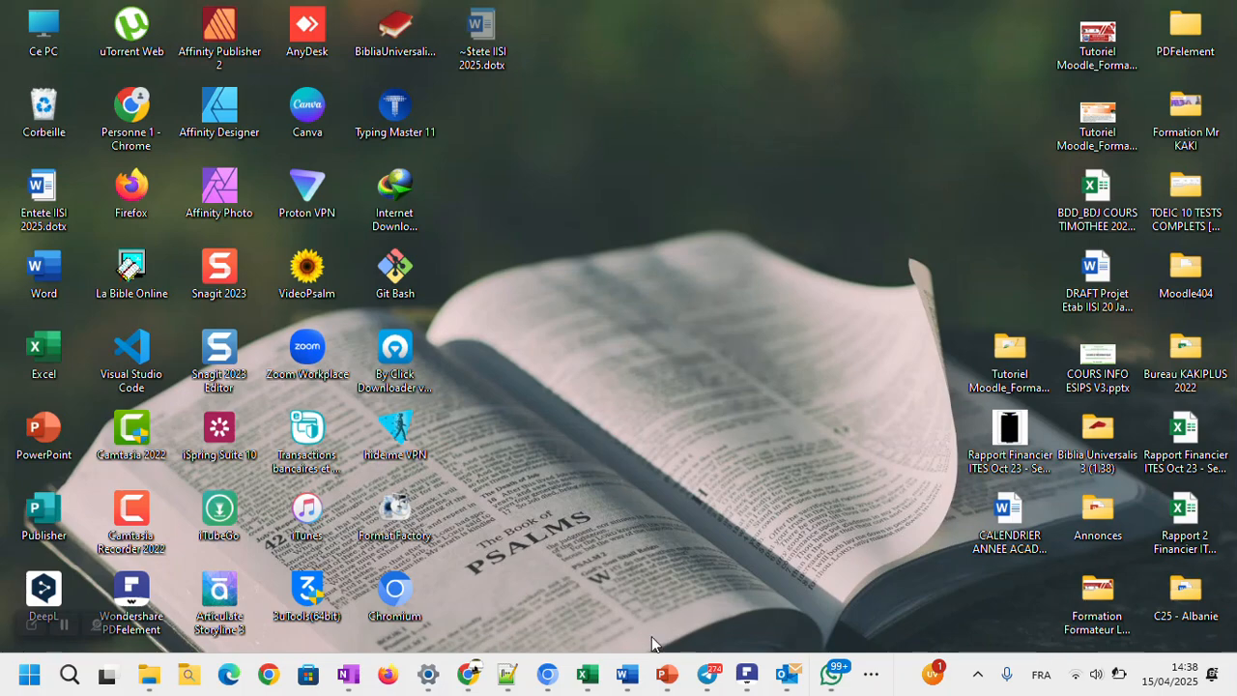
Step: Switch to Document117 and select all of its text for copying
{"action": "mouse_move", "coordinate": [630, 674]}
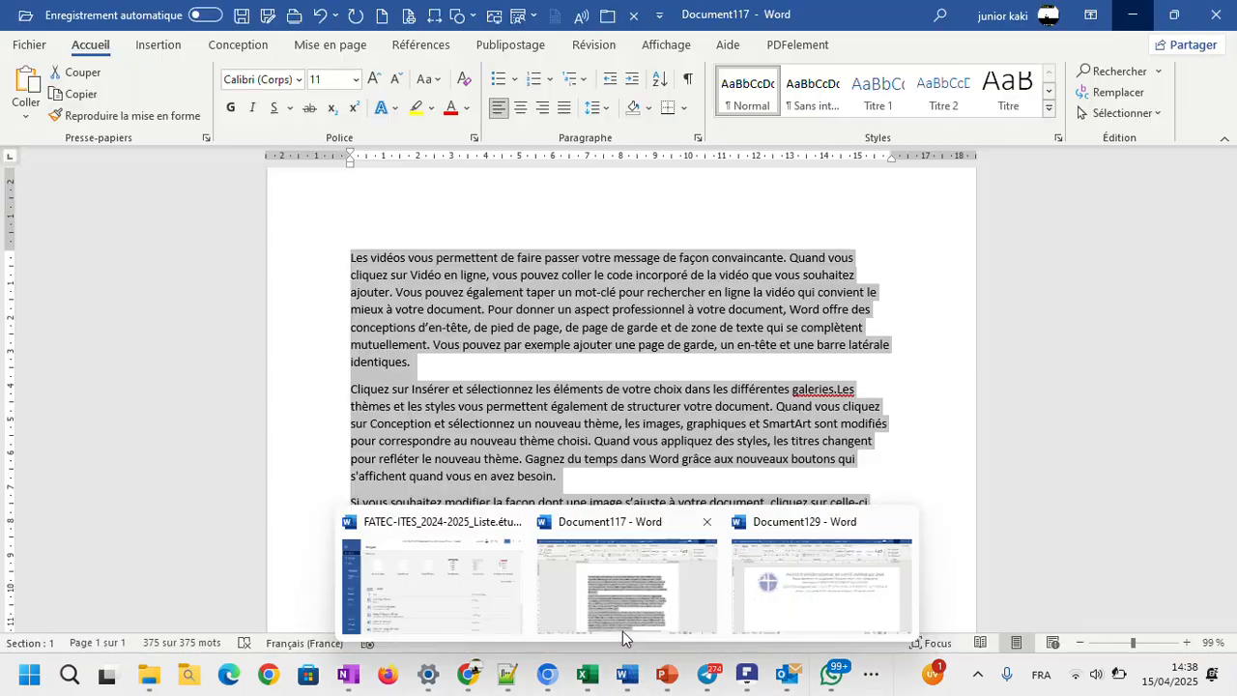
{"action": "left_click", "coordinate": [623, 632]}
{"action": "key", "text": "ctrl+a"}
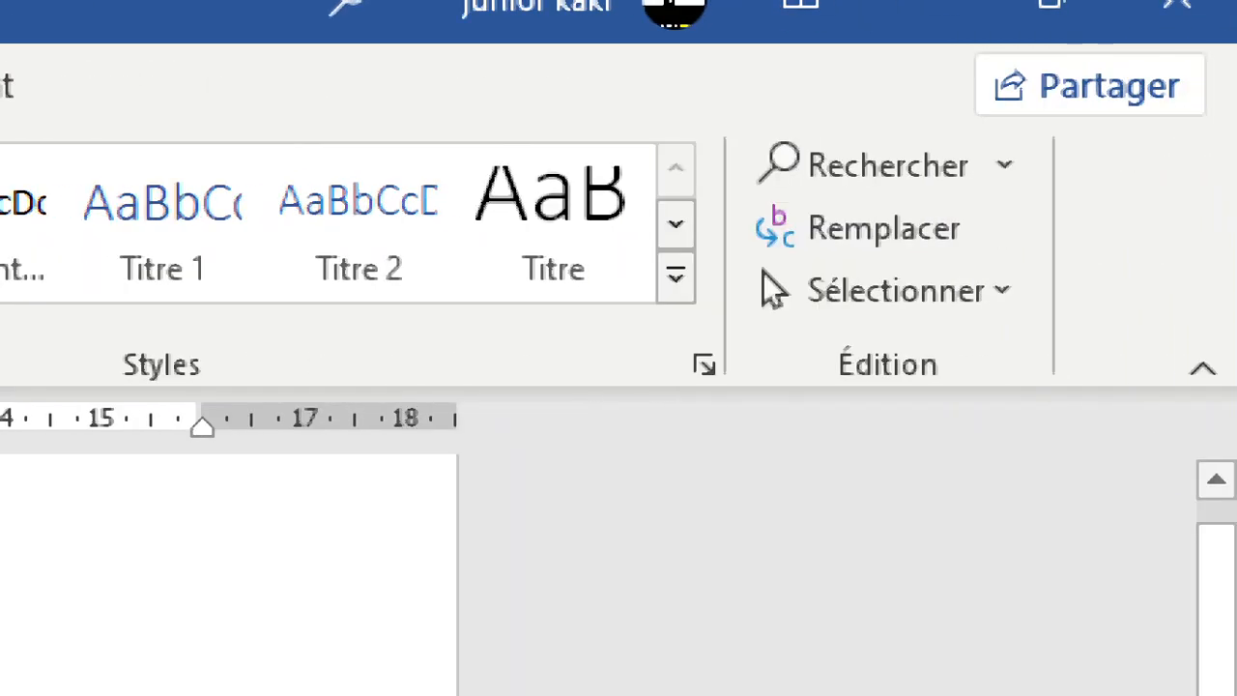
{"action": "left_click", "coordinate": [1023, 300]}
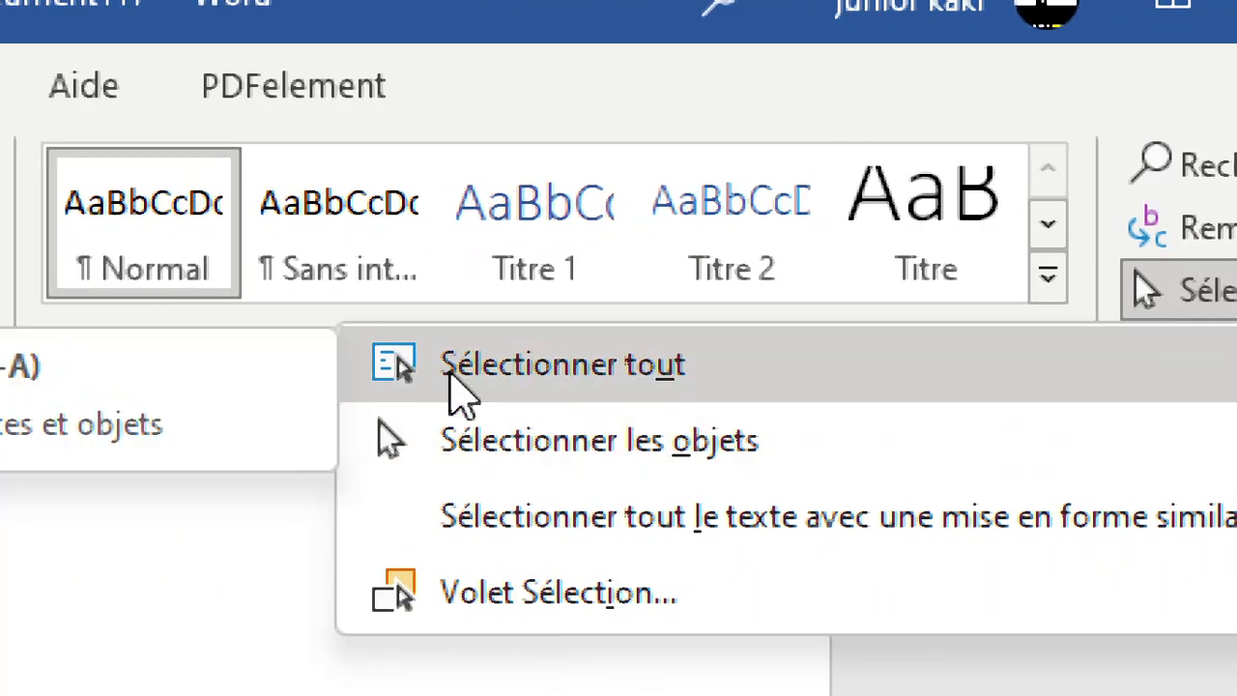
{"action": "left_click", "coordinate": [461, 391]}
{"action": "key", "text": "ctrl+c"}
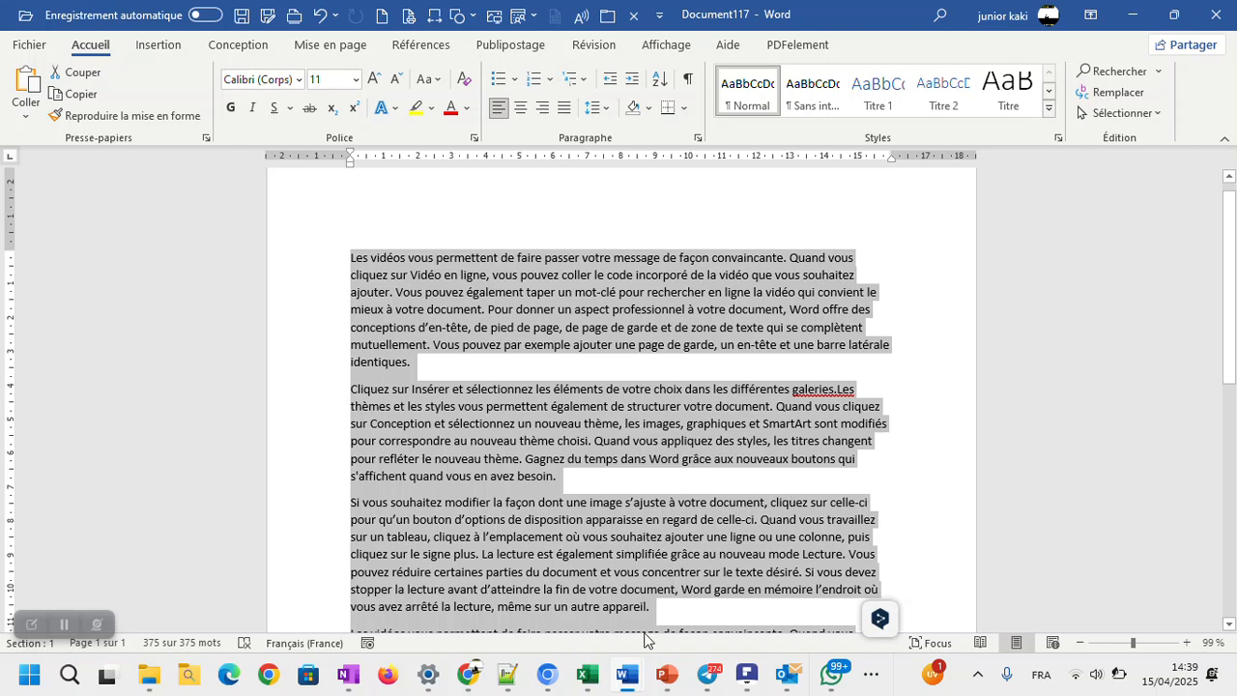
Step: Paste the text from Document117 into the letterhead document Document129 and return to its beginning
{"action": "mouse_move", "coordinate": [629, 674]}
{"action": "left_click", "coordinate": [769, 626]}
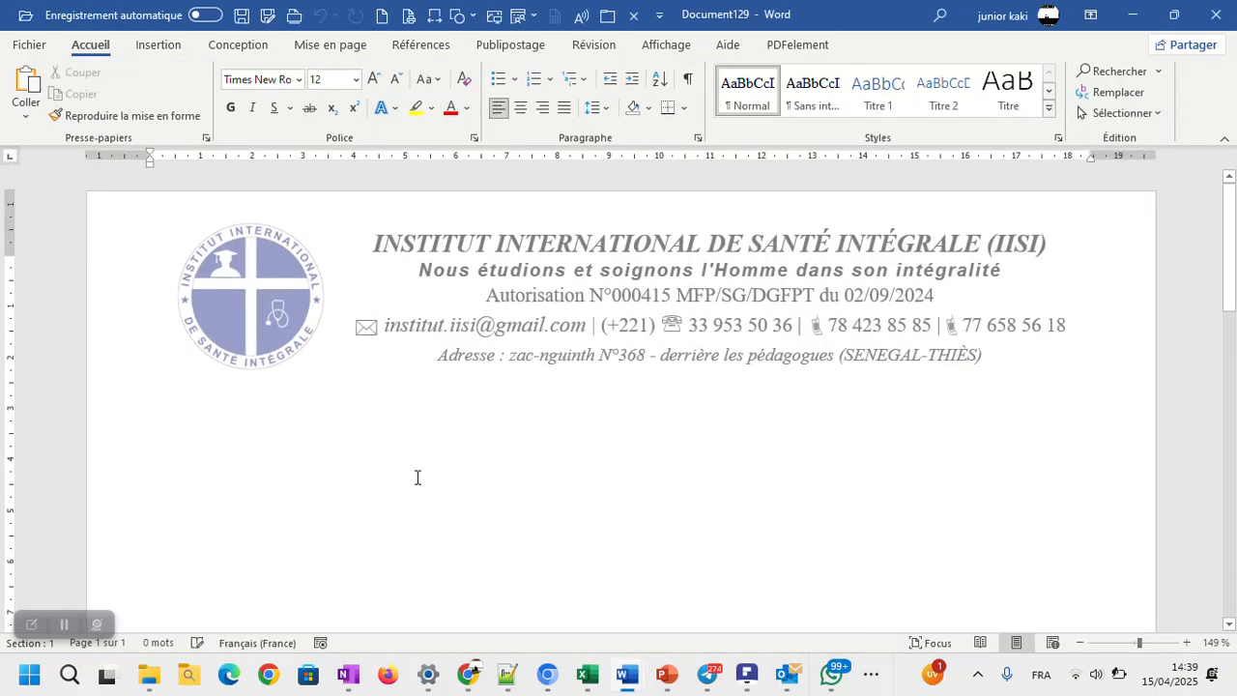
{"action": "key", "text": "ctrl+v"}
{"action": "scroll", "coordinate": [418, 477], "scroll_direction": "up", "scroll_amount": 5}
{"action": "scroll", "coordinate": [418, 478], "scroll_direction": "up", "scroll_amount": 2}
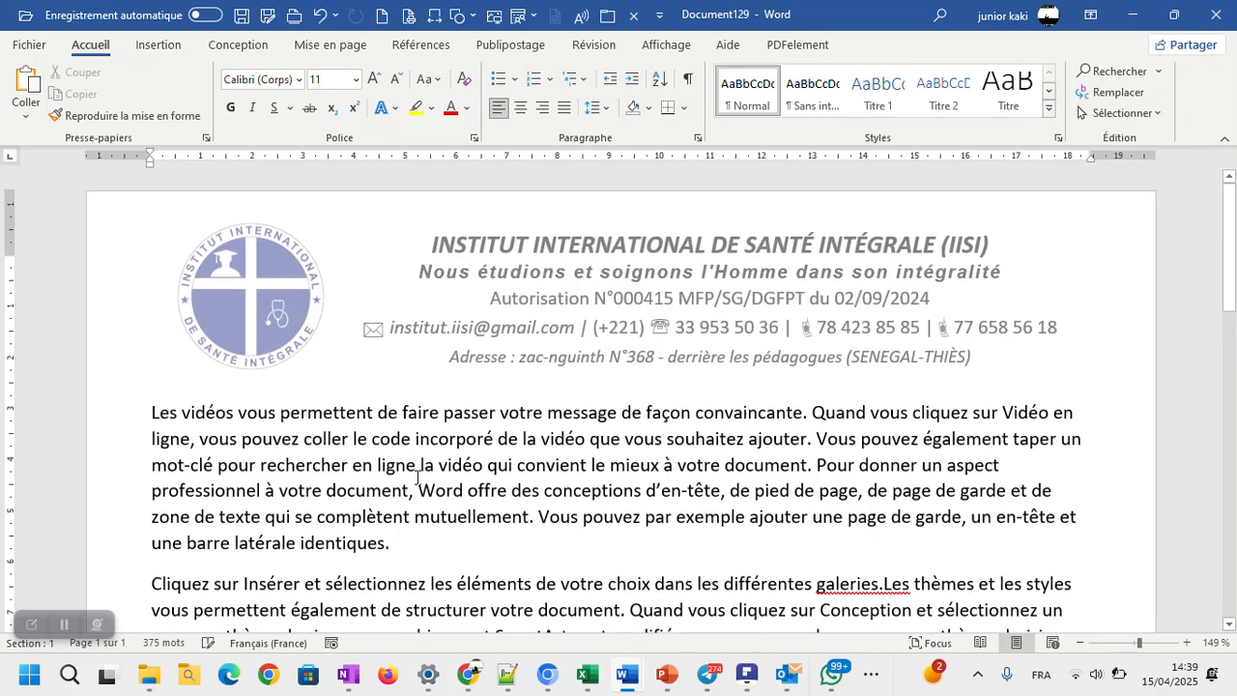